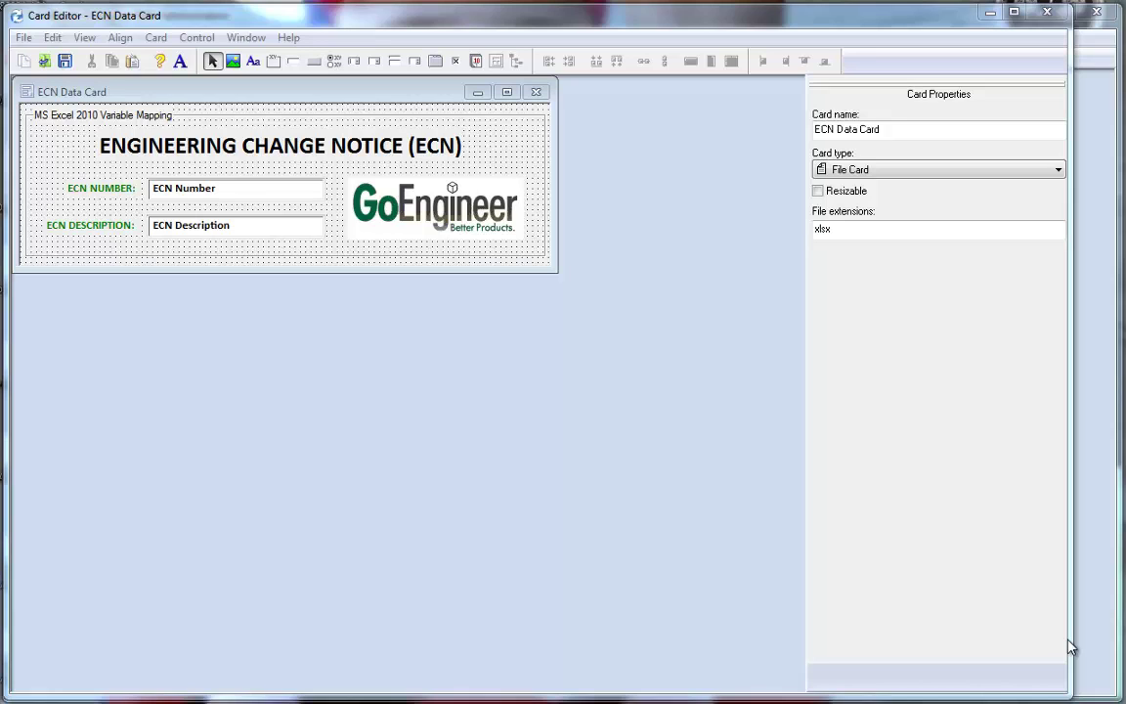
Select the ECN Number field on the card and view its variables, showing the ECNnumber mapping for xlsx.
click(491, 426)
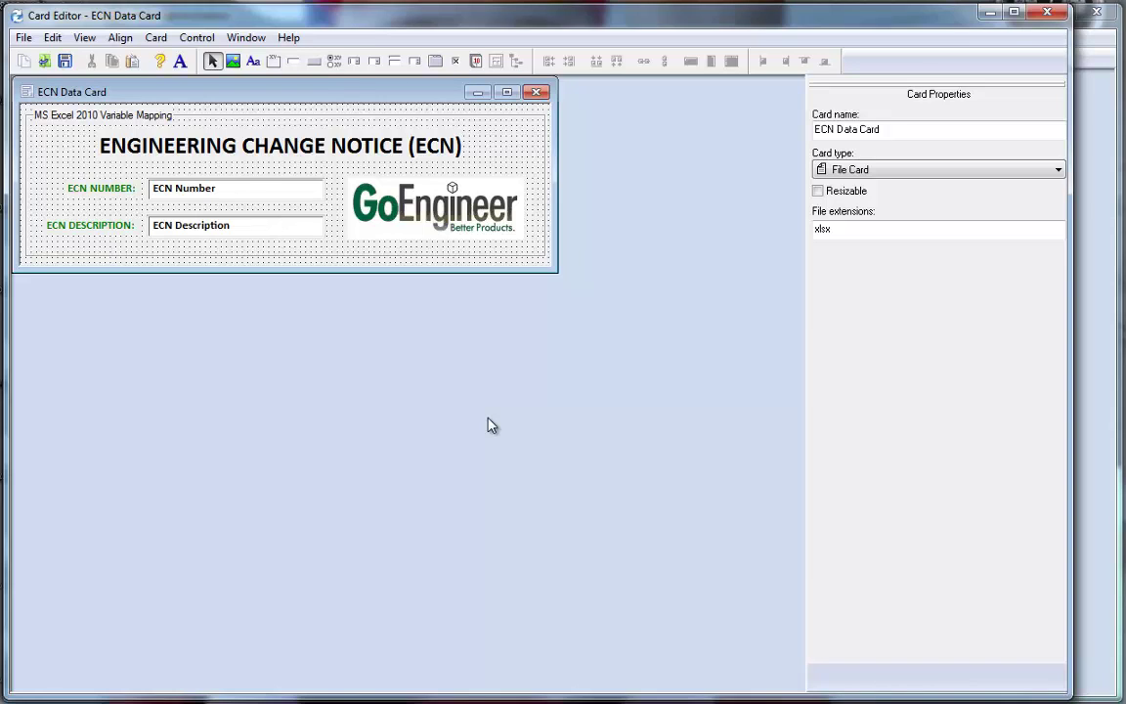
click(241, 188)
click(242, 222)
click(239, 189)
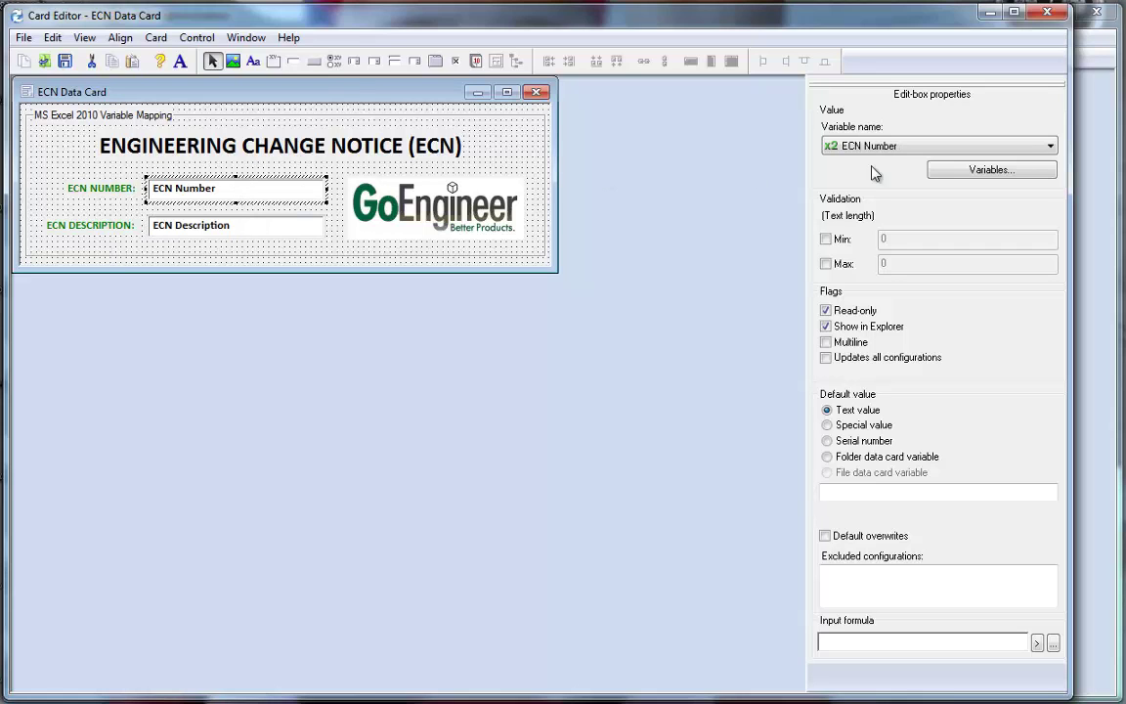
click(935, 170)
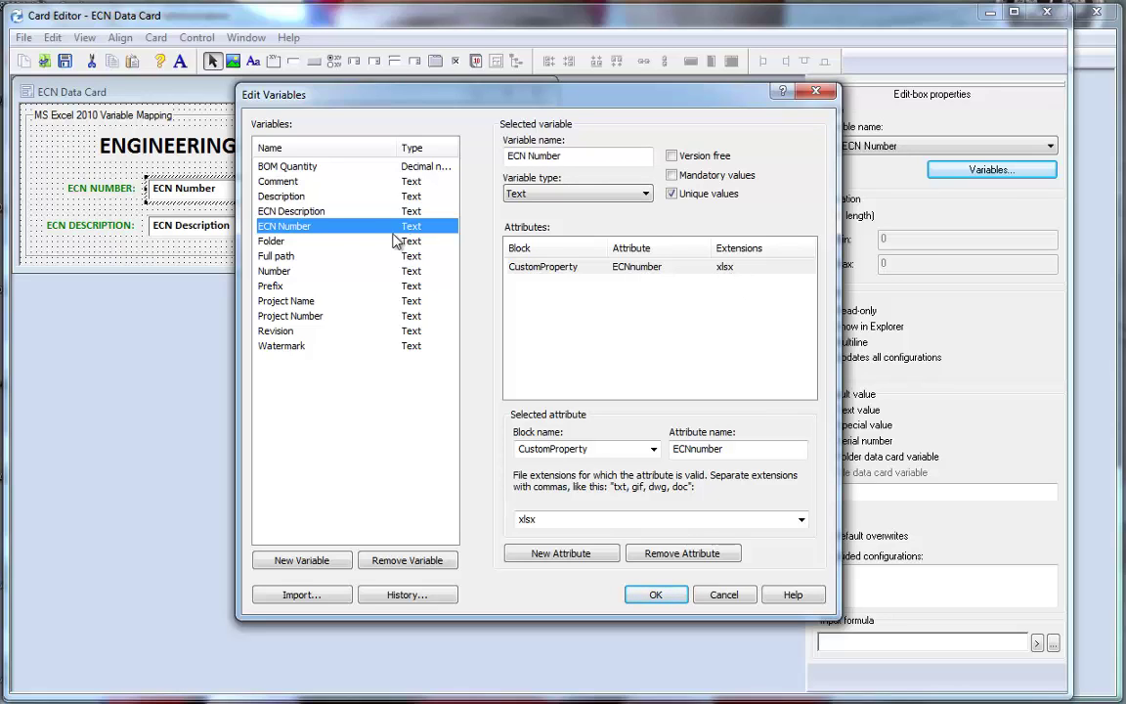
Check that ECN Description maps to ECNdescription, then close Edit Variables.
click(294, 210)
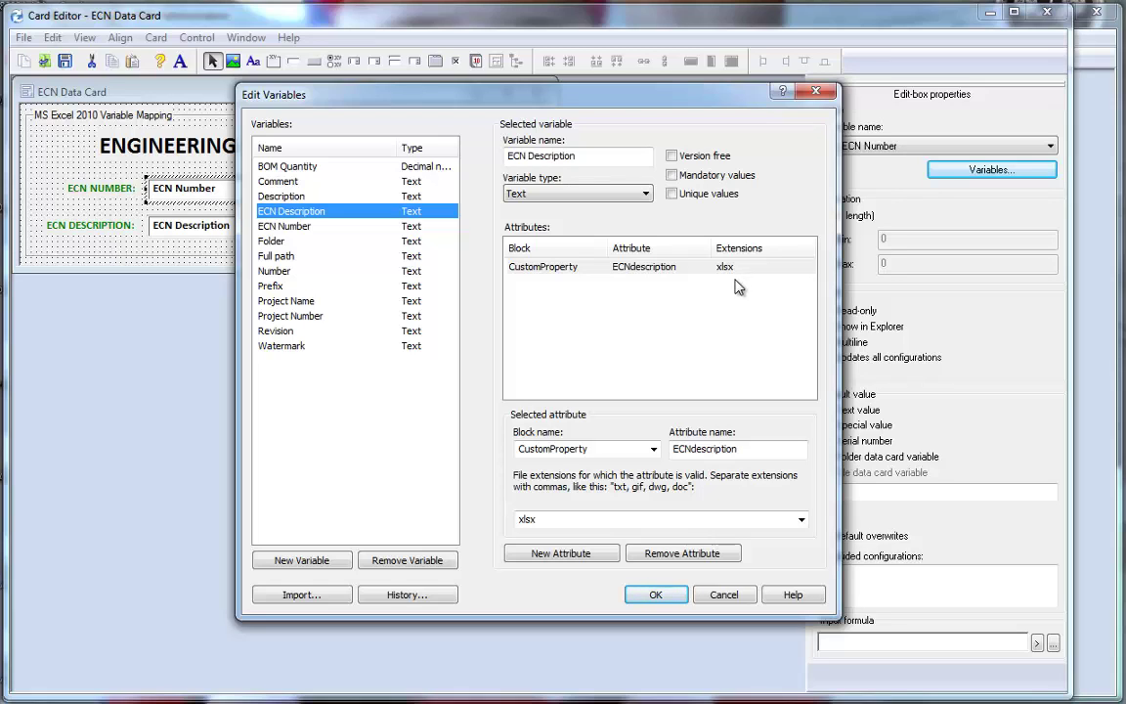
key(Return)
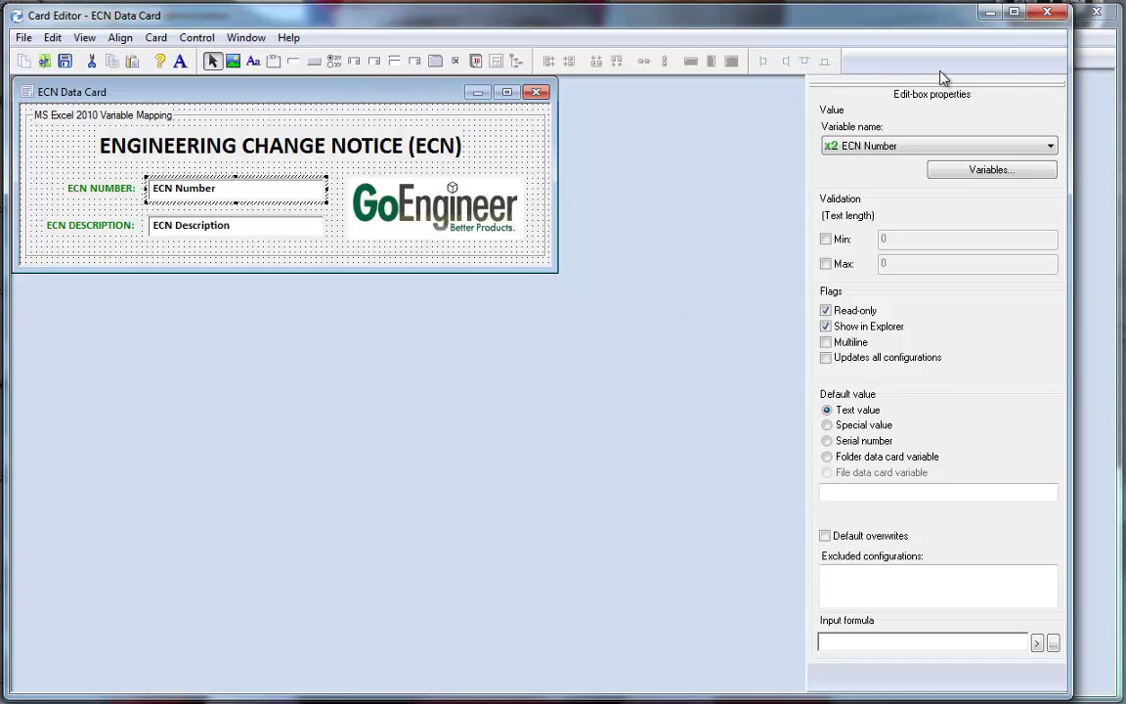
Minimize Card Editor and Administration, then check out ECN Template.xlsx from QuickTips Templates.
click(988, 13)
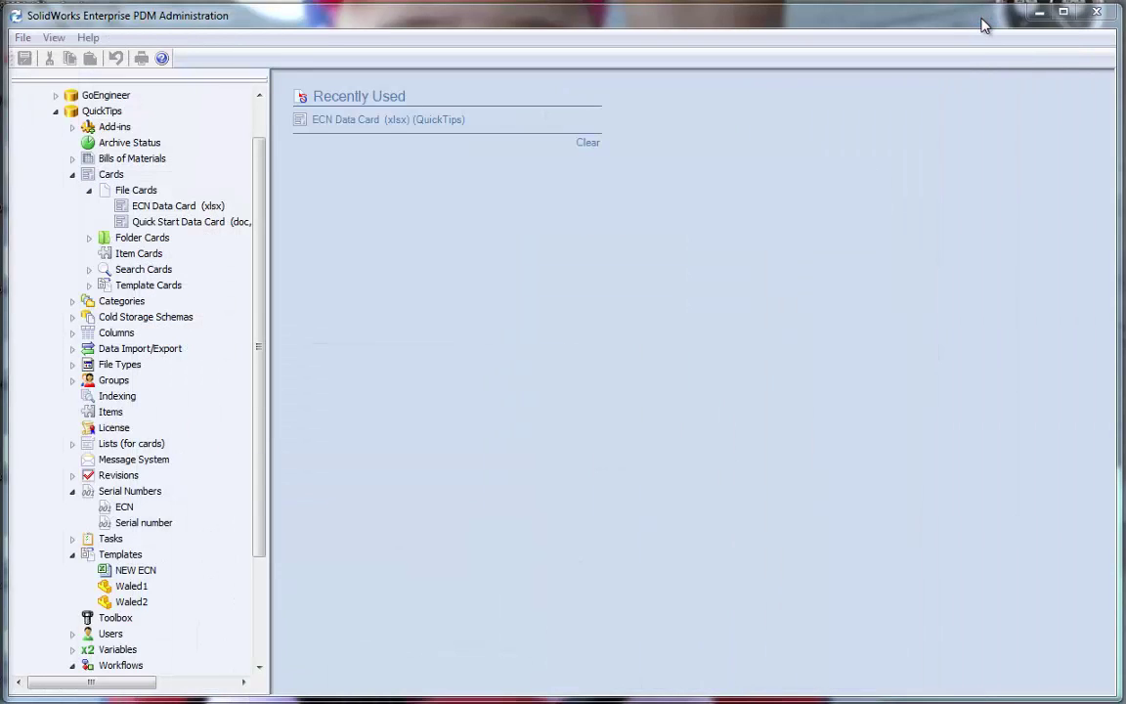
click(39, 702)
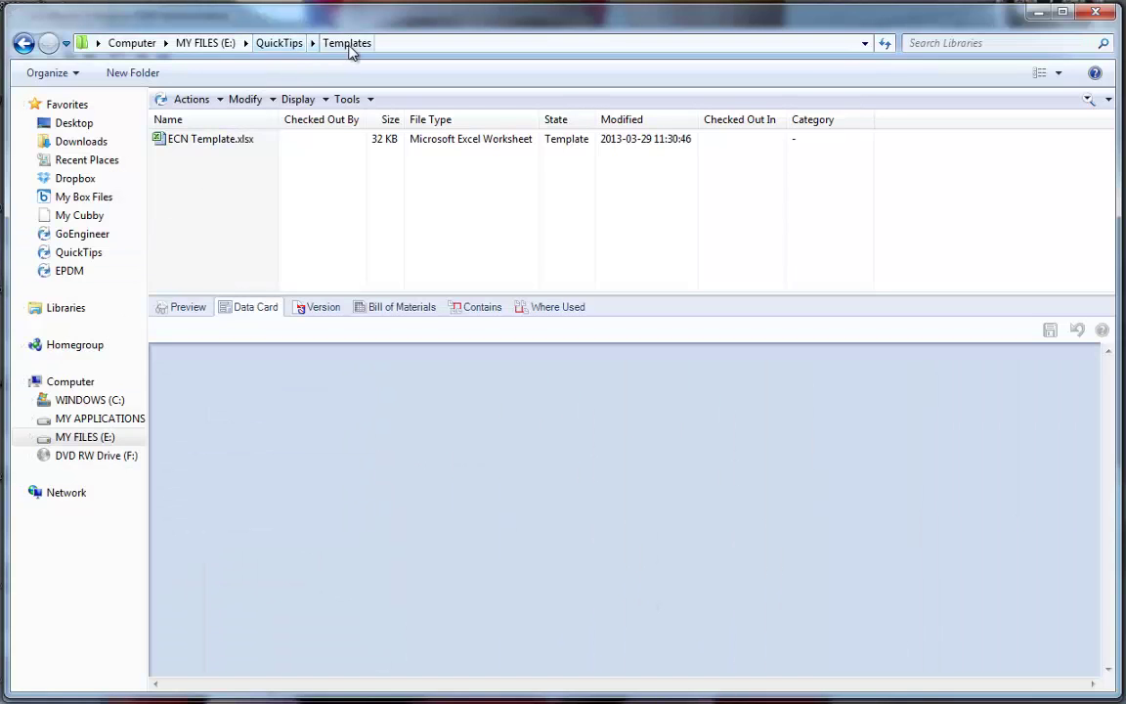
click(232, 145)
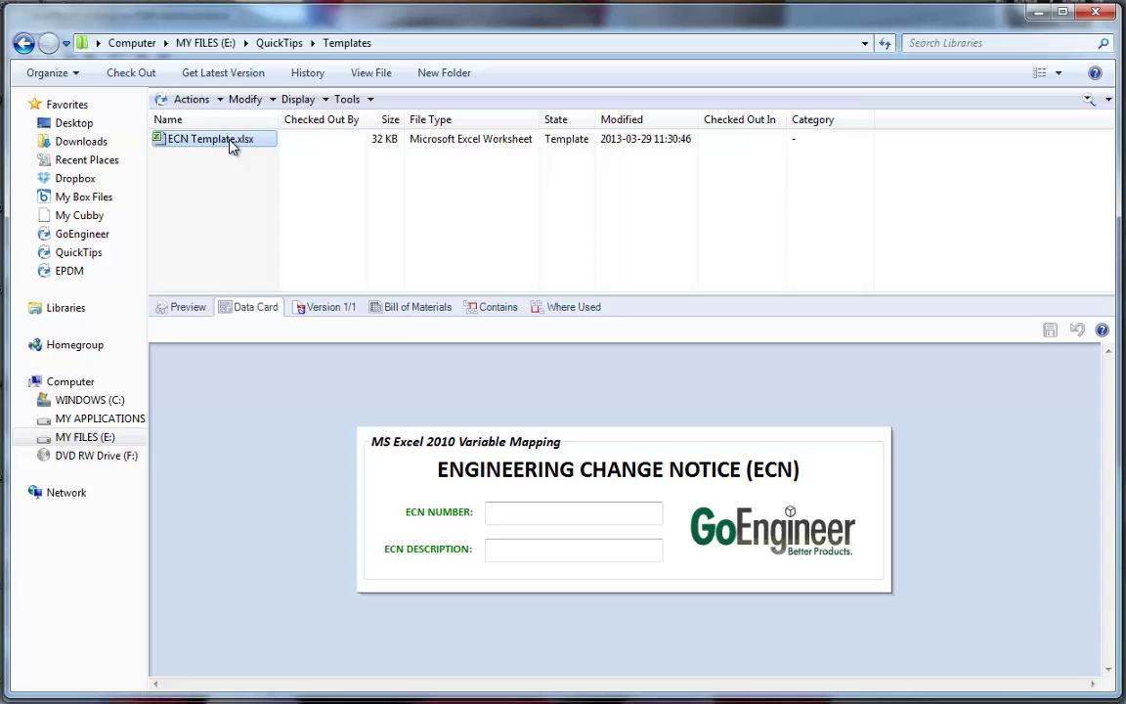
right_click(231, 145)
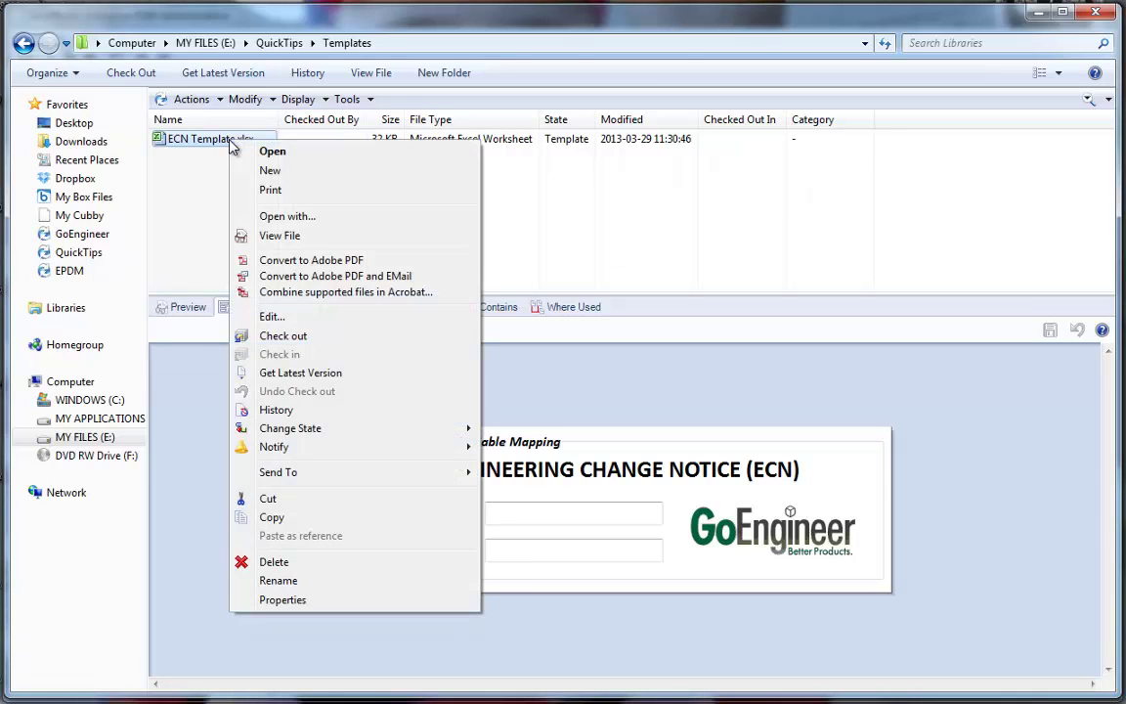
click(284, 337)
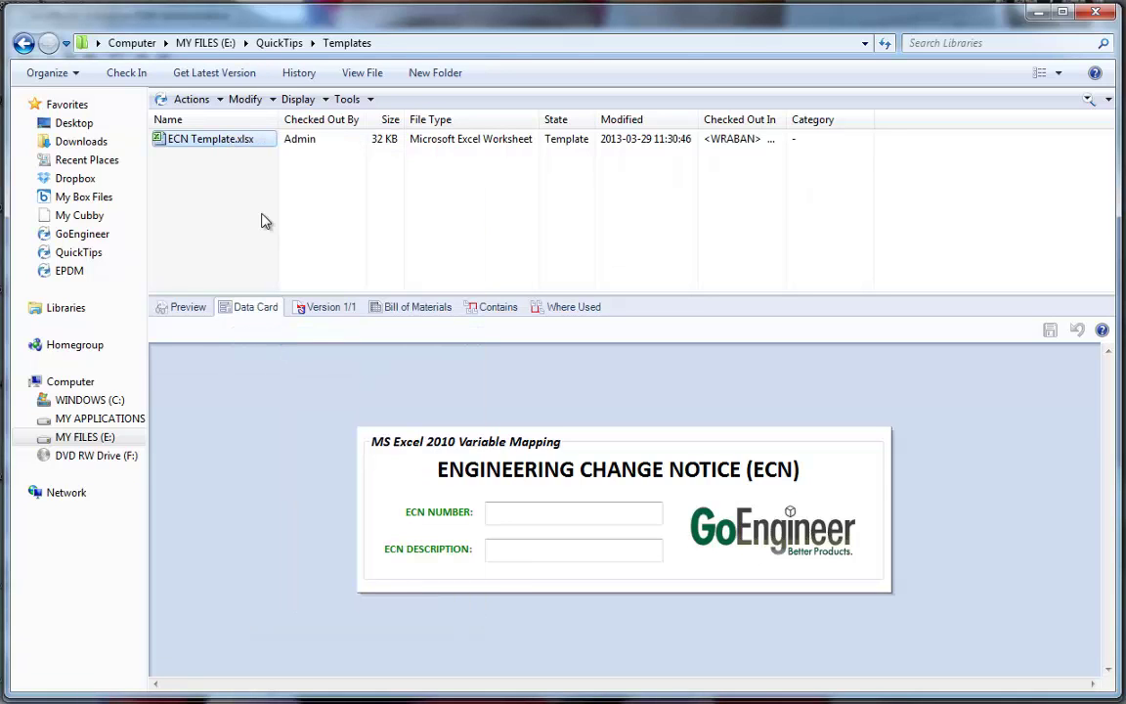
Open ECN Template.xlsx in Excel and locate the green ECN Number (E6) and ECN Description (E10) cells.
double_click(231, 139)
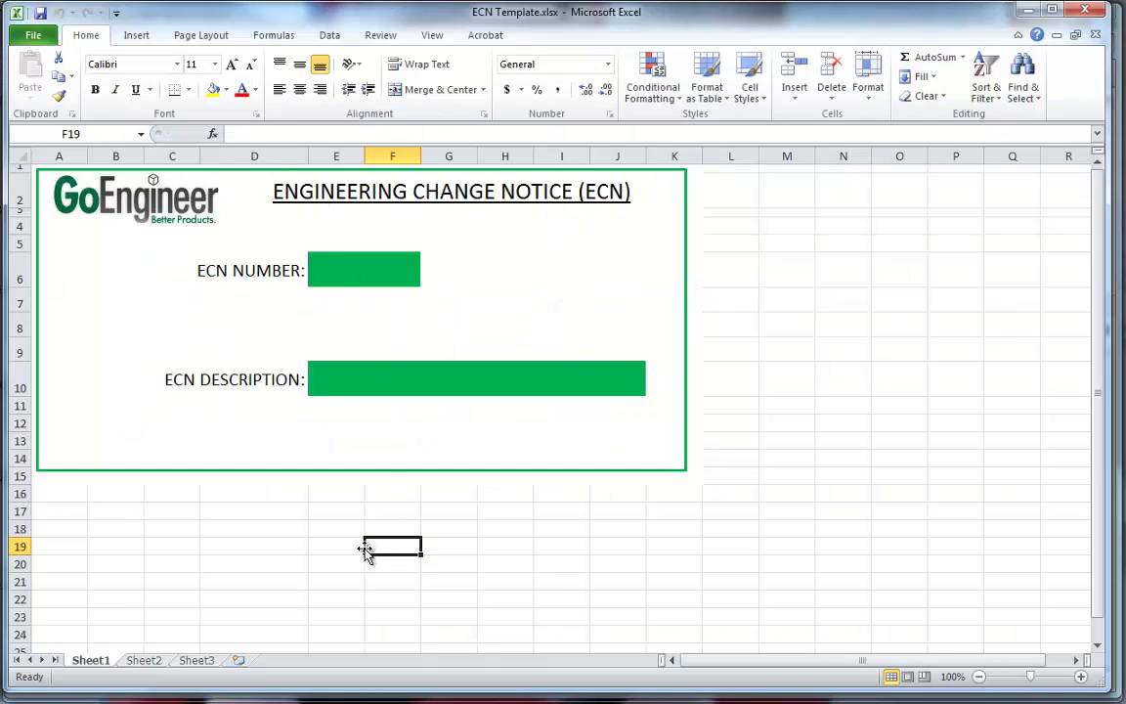
click(340, 270)
click(341, 379)
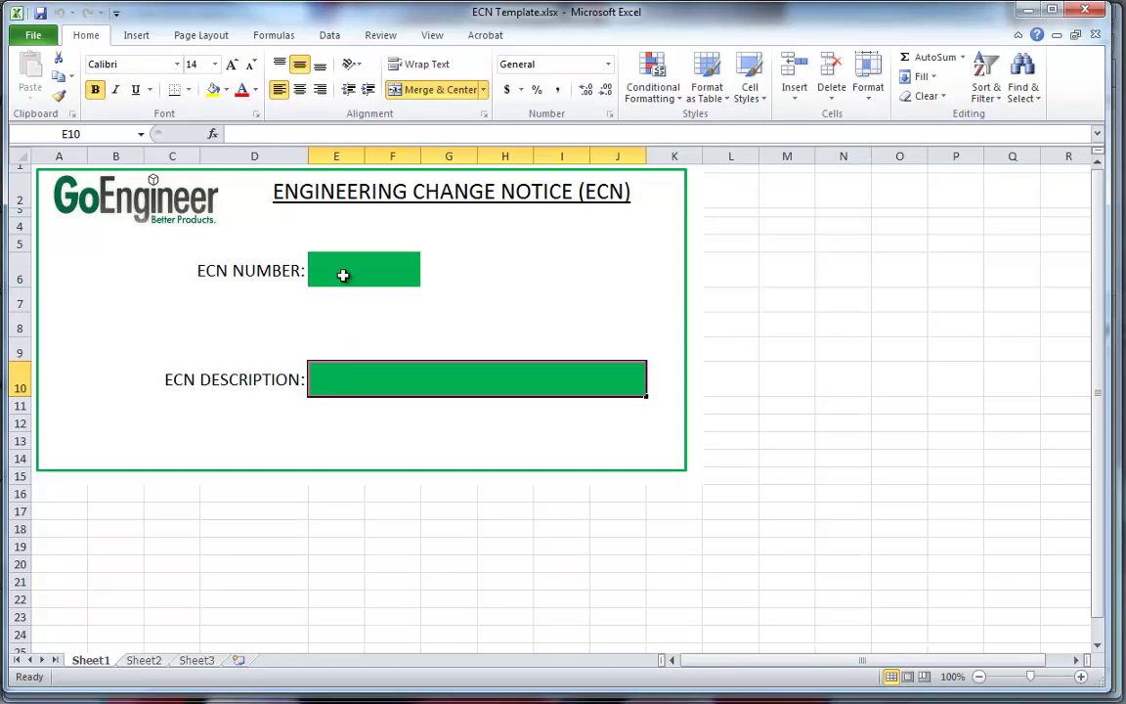
click(341, 270)
click(343, 381)
click(338, 268)
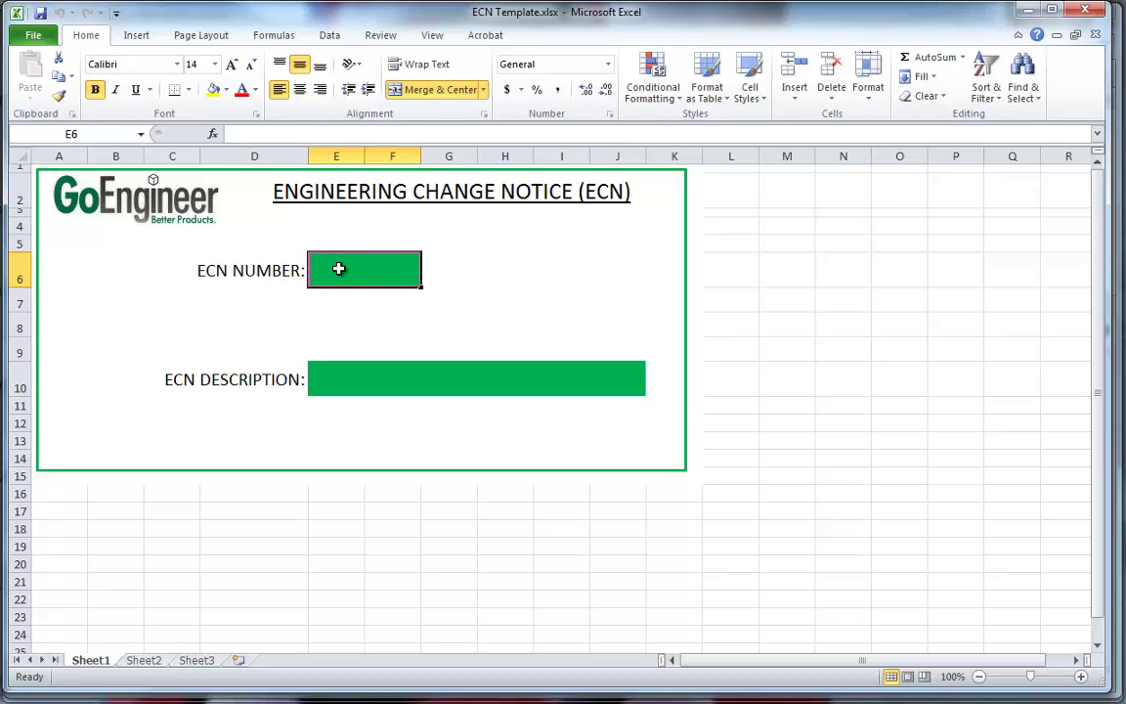
click(277, 35)
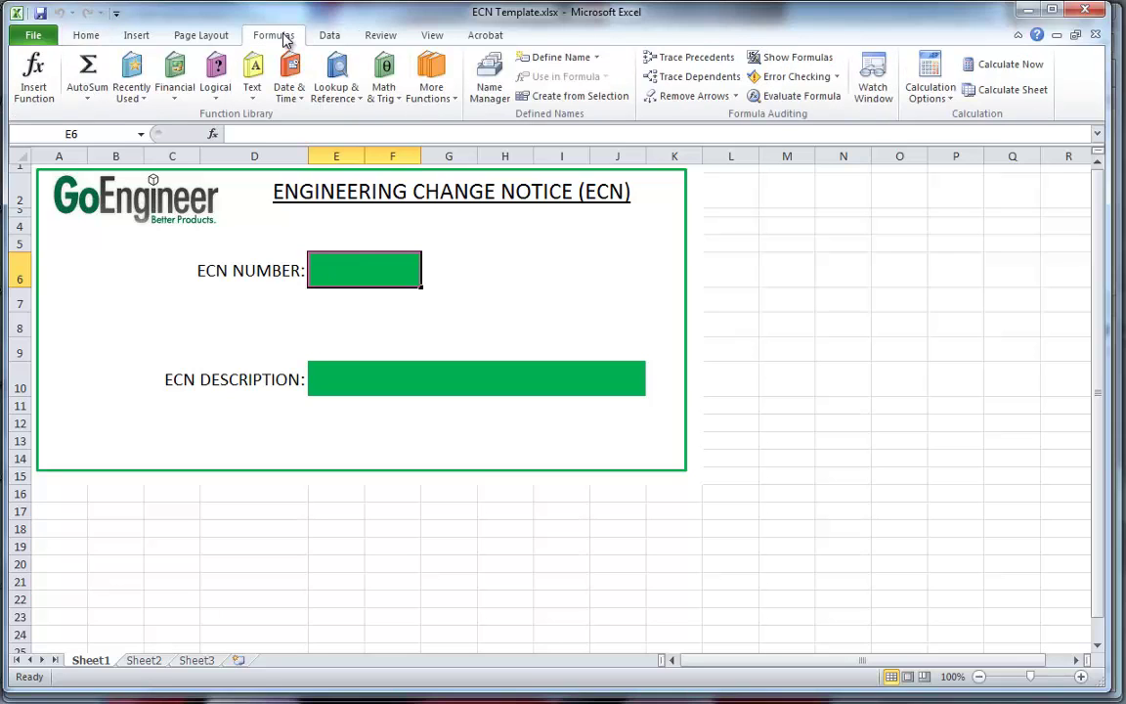
In Name Manager, define the name ECNnumber for cell E6.
click(486, 83)
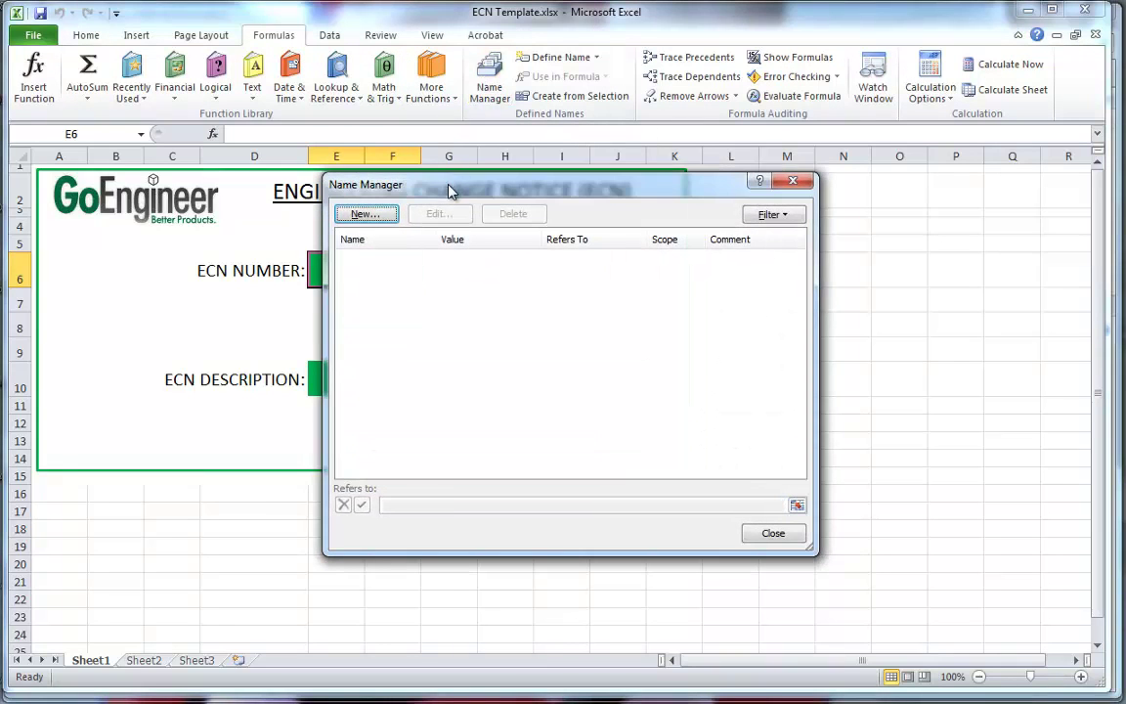
drag(449, 191, 632, 185)
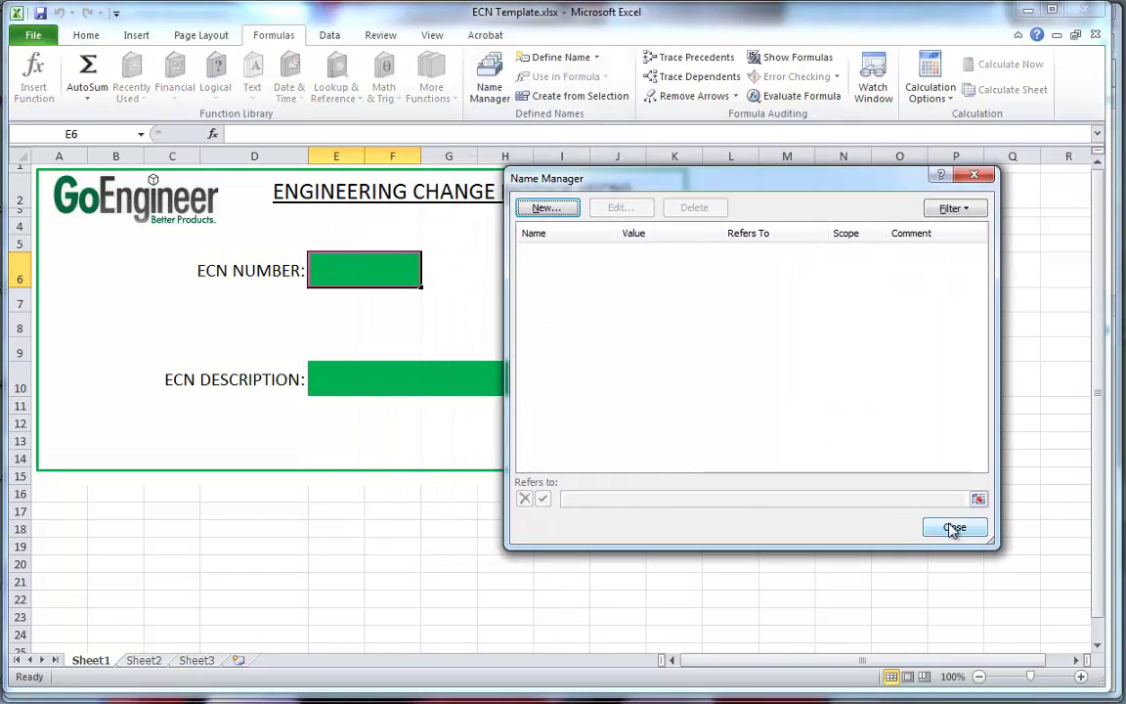
click(546, 208)
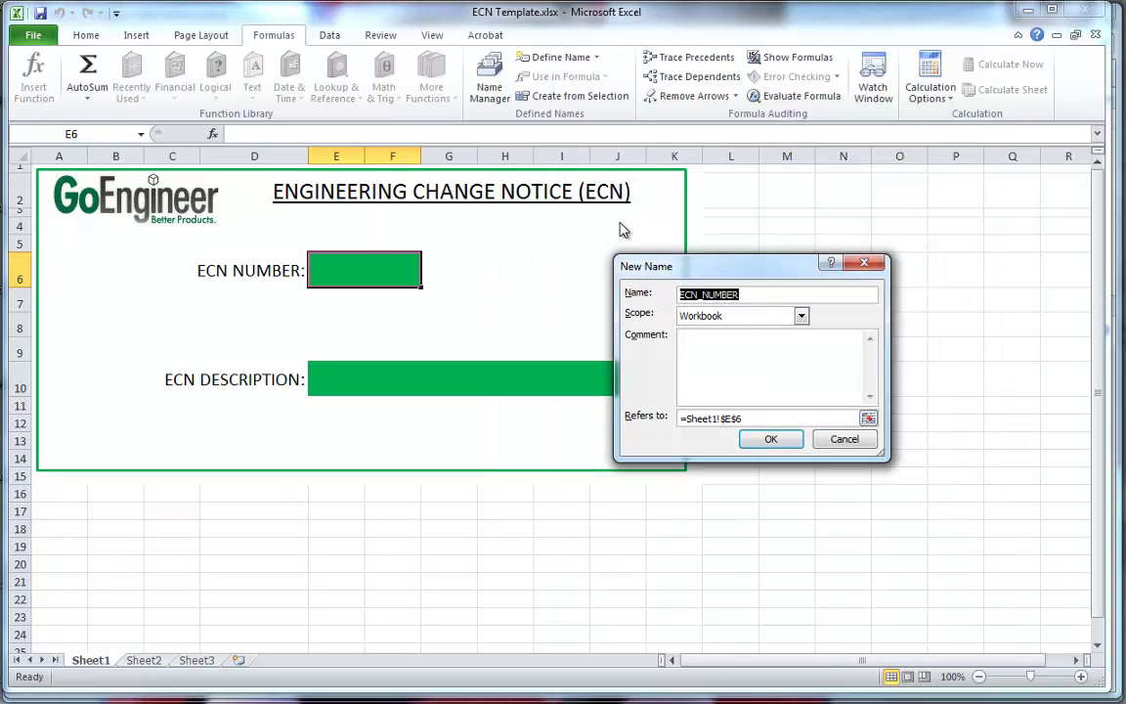
text(ECNn)
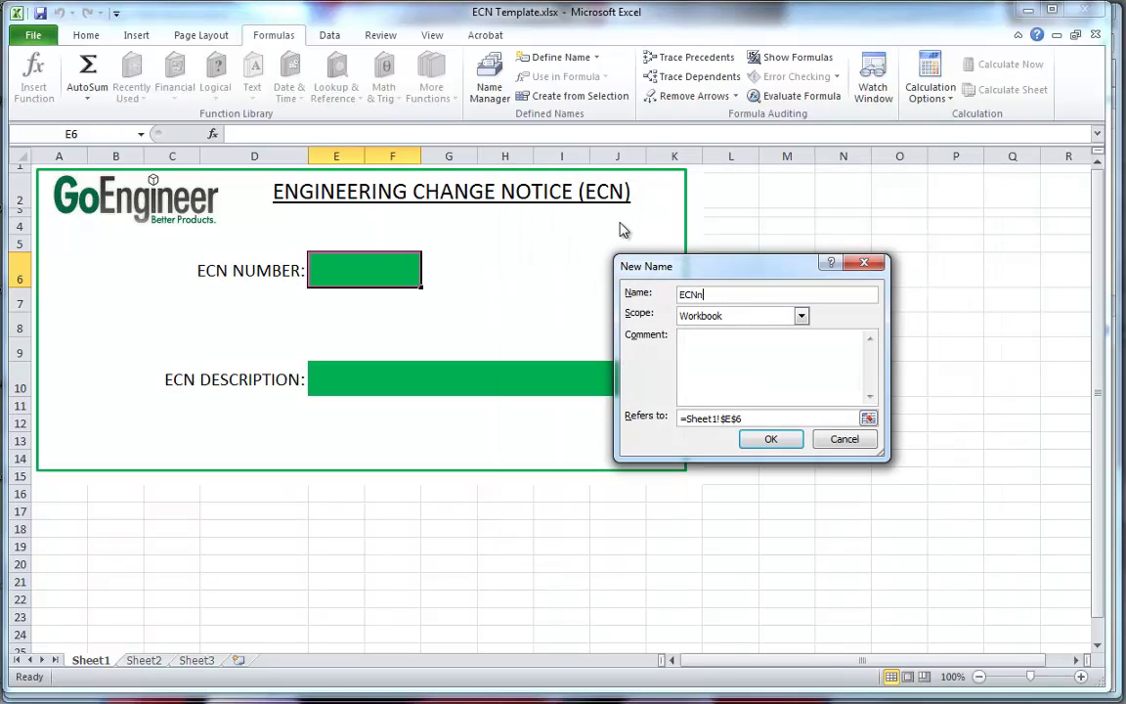
text(umber)
click(792, 444)
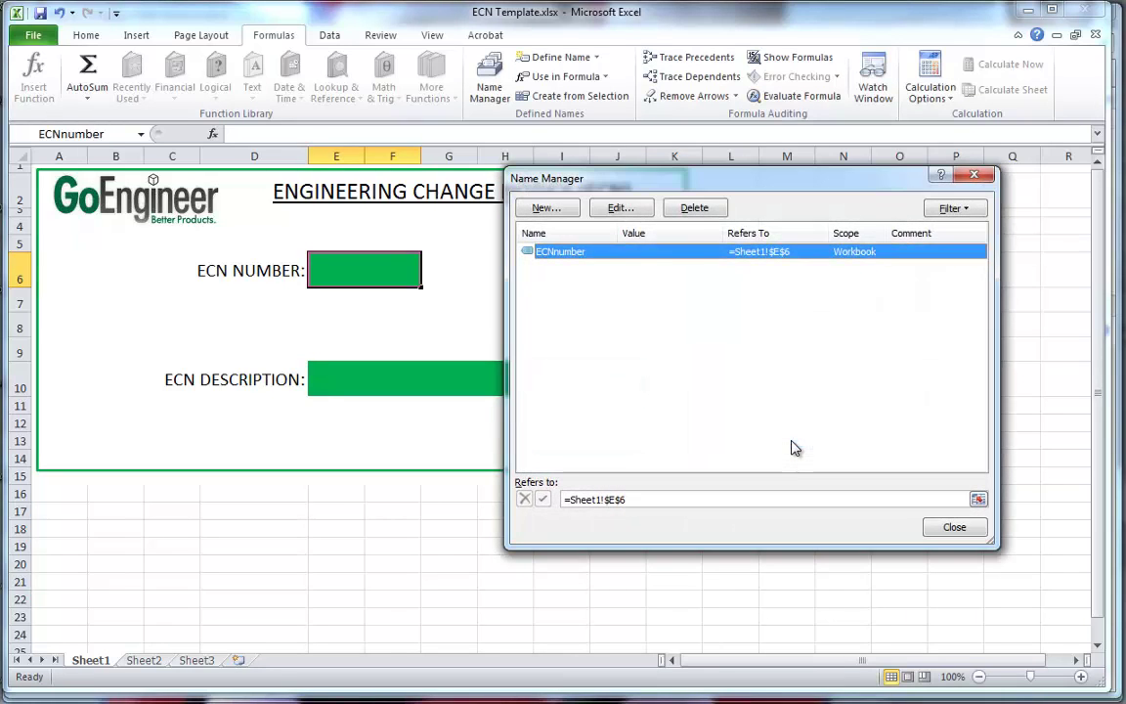
Define a second name, ECNdescription, referring to cell E10.
click(545, 208)
text(EC)
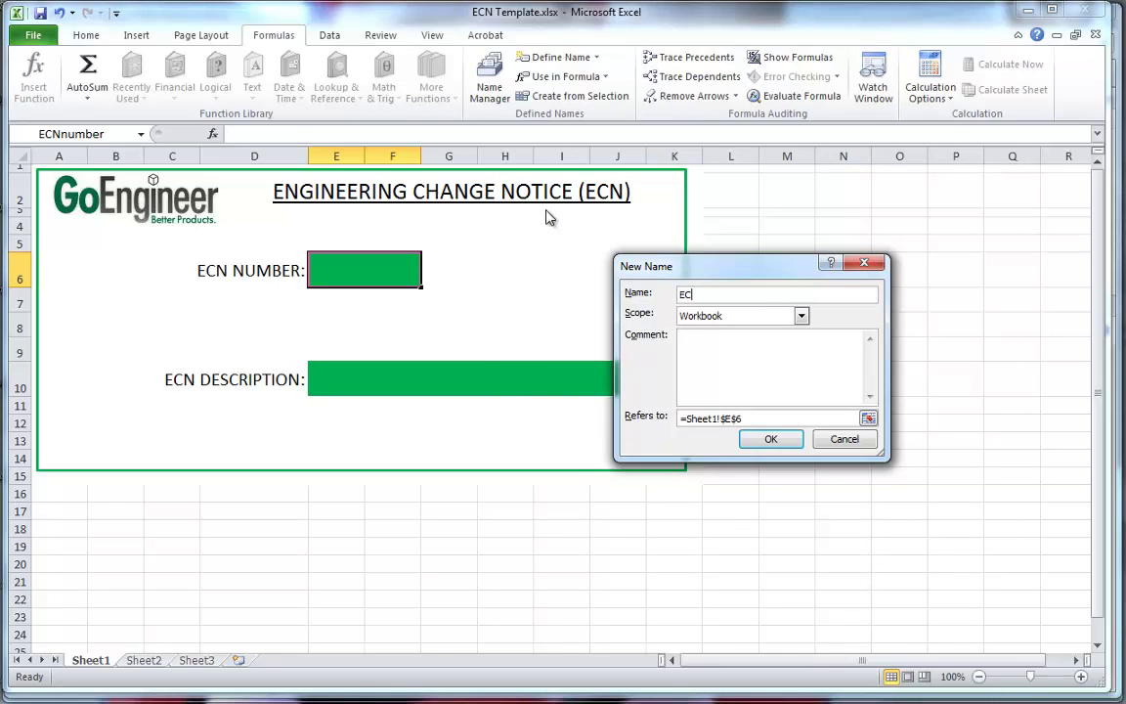
text(Ndescription)
click(868, 419)
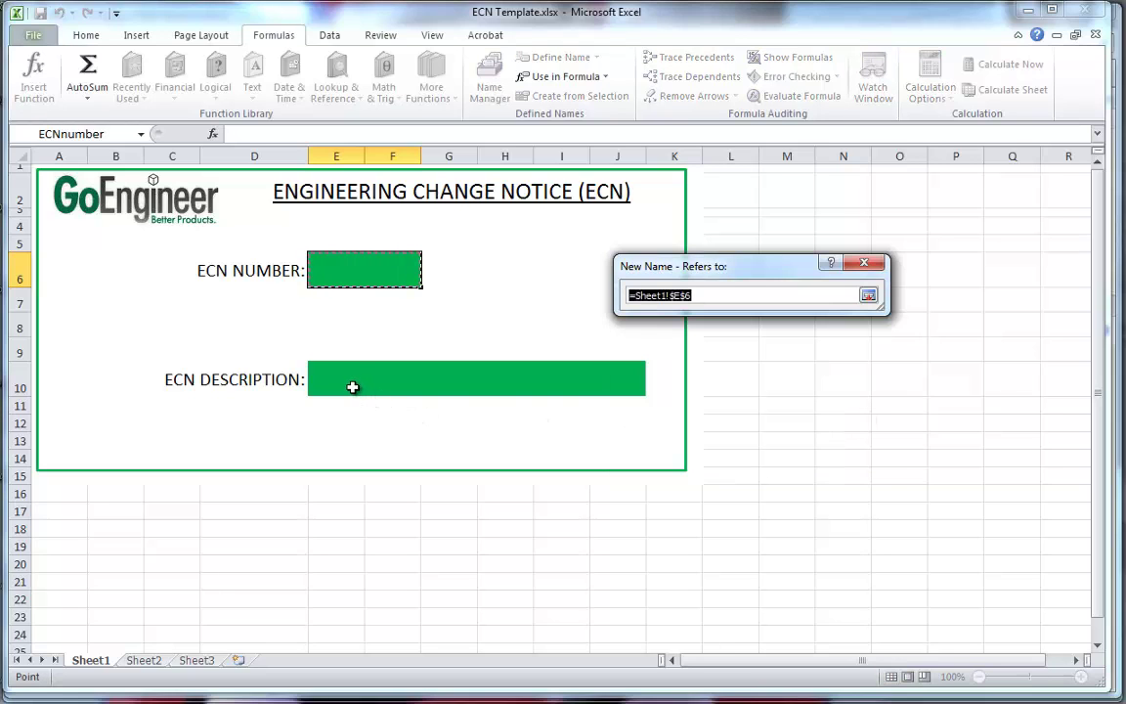
click(352, 387)
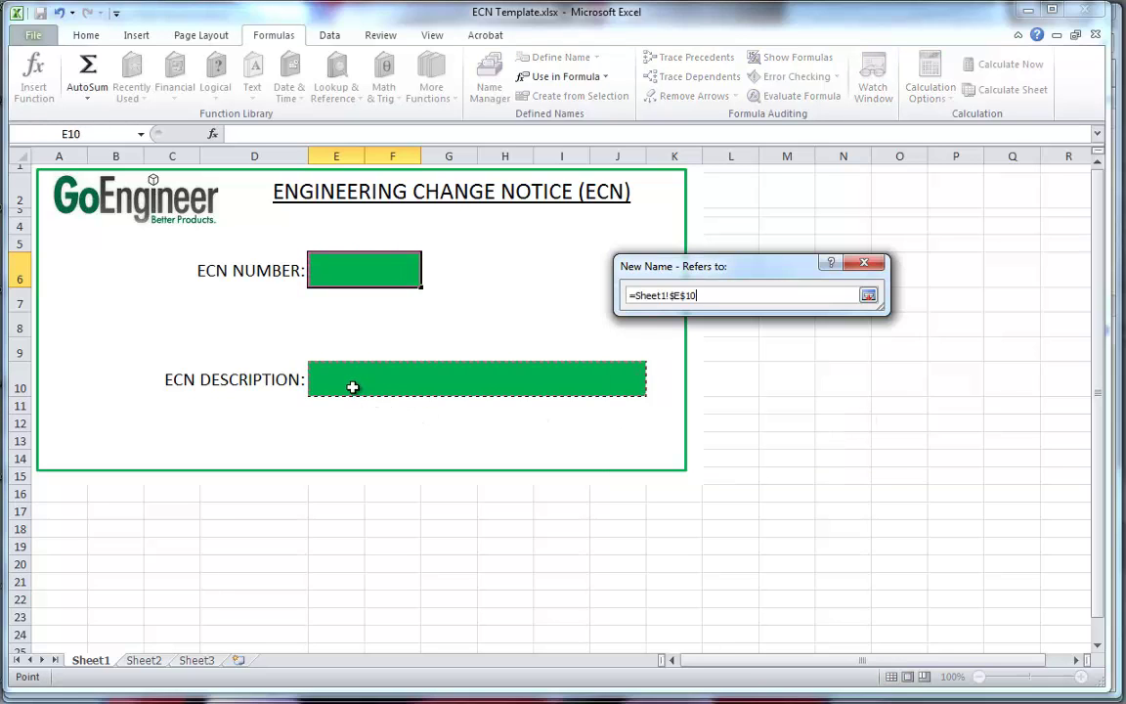
click(868, 296)
click(780, 443)
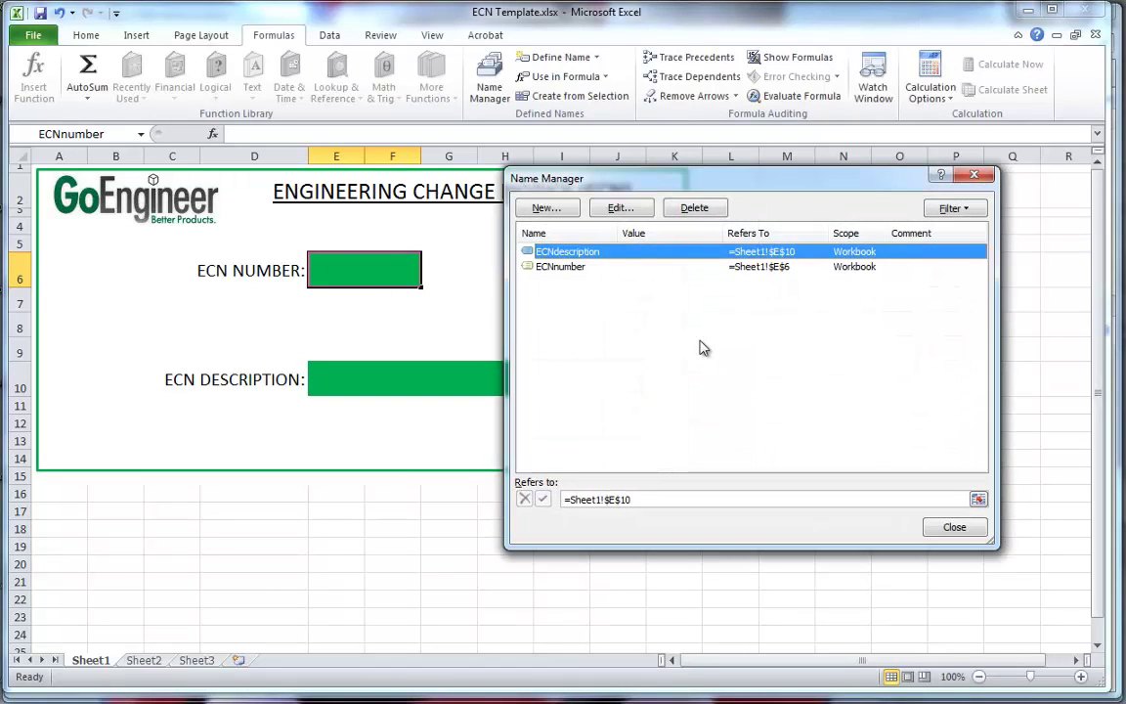
Close Name Manager and open the workbook's Advanced Properties from File > Info.
click(937, 529)
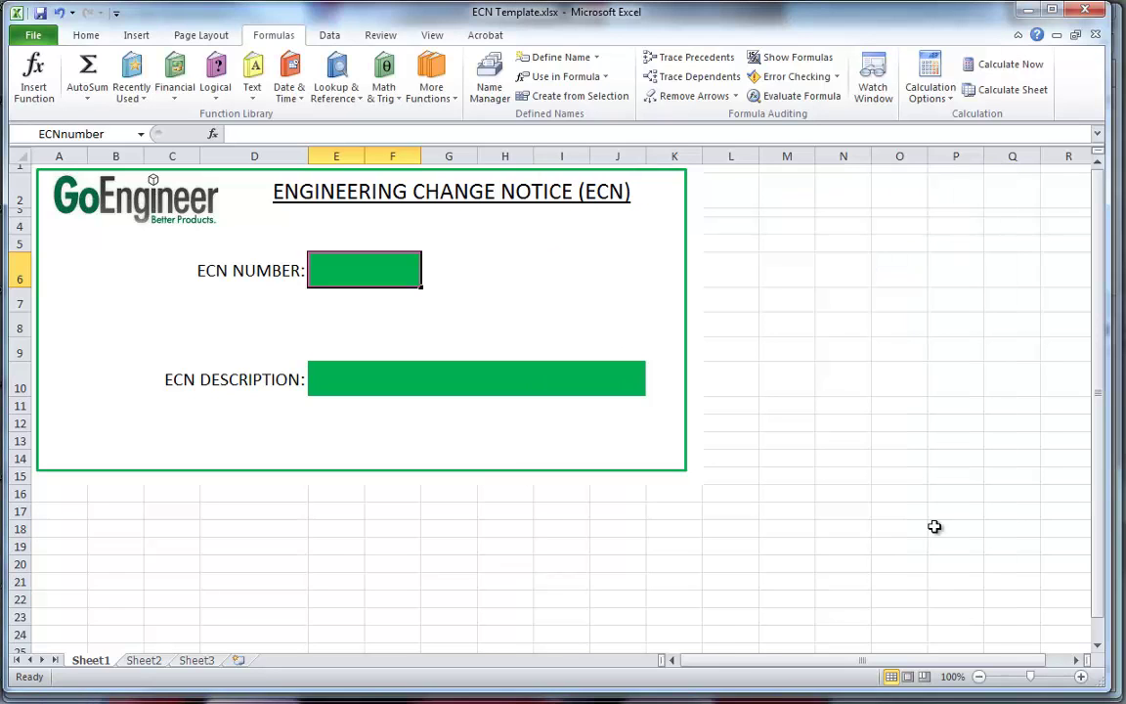
click(30, 36)
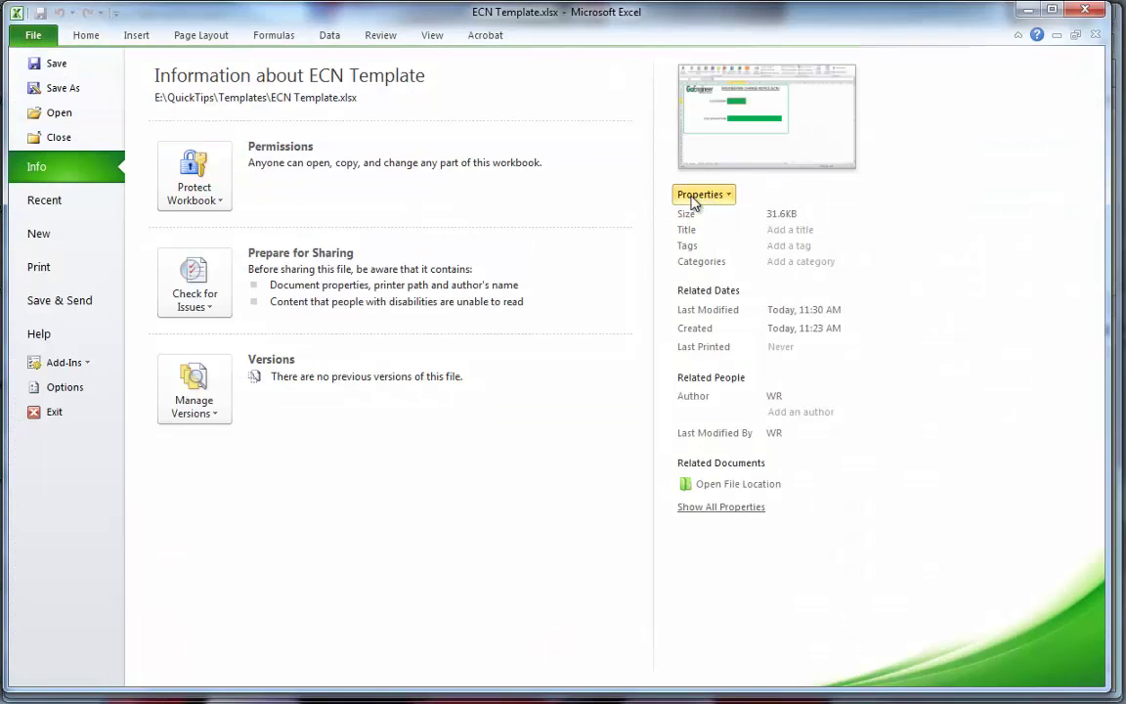
click(725, 195)
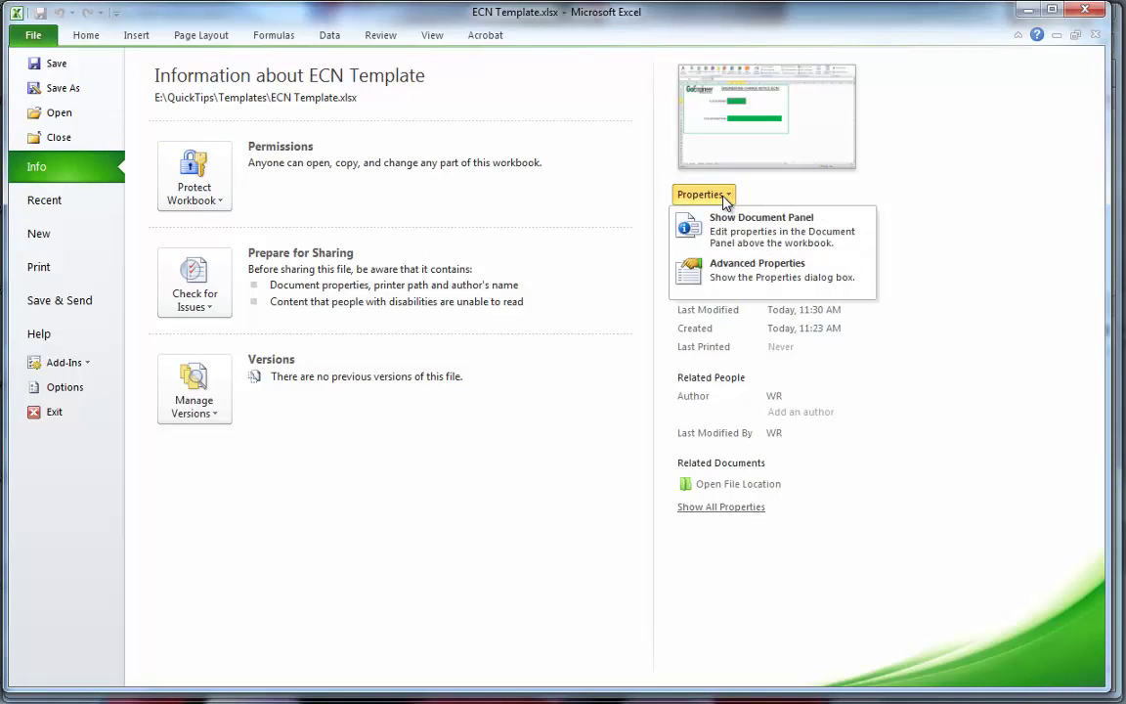
click(724, 271)
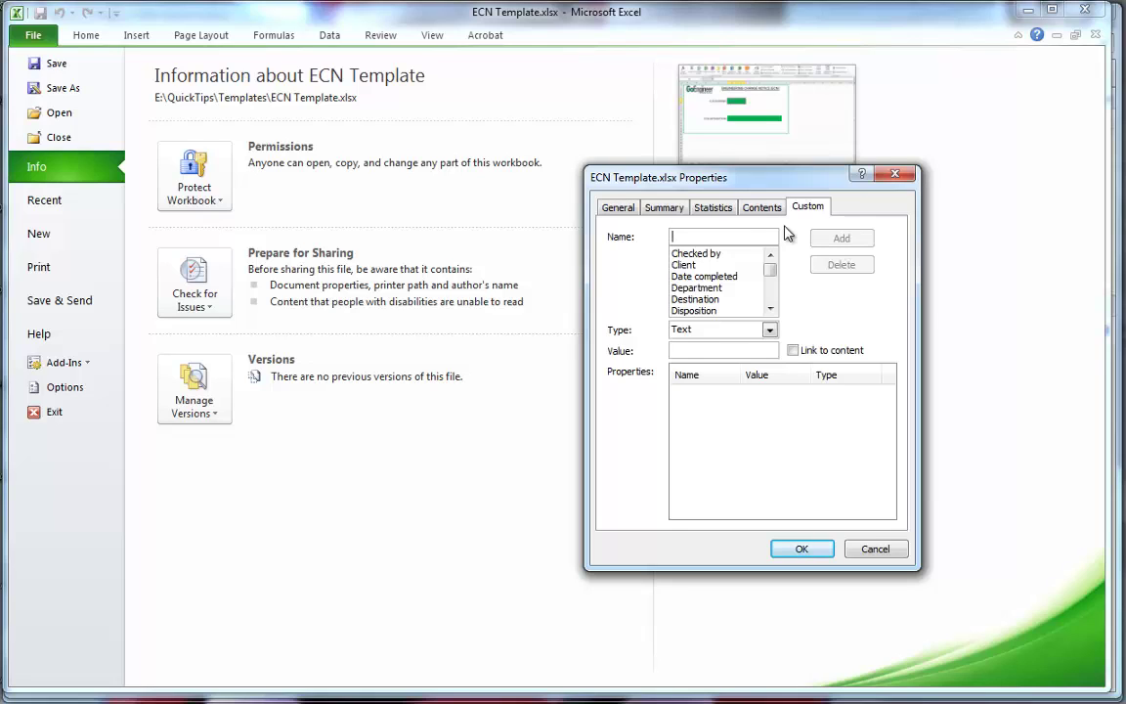
Add custom property ECNnumber linked to the ECNnumber named cell.
text(ECNnumber)
click(793, 351)
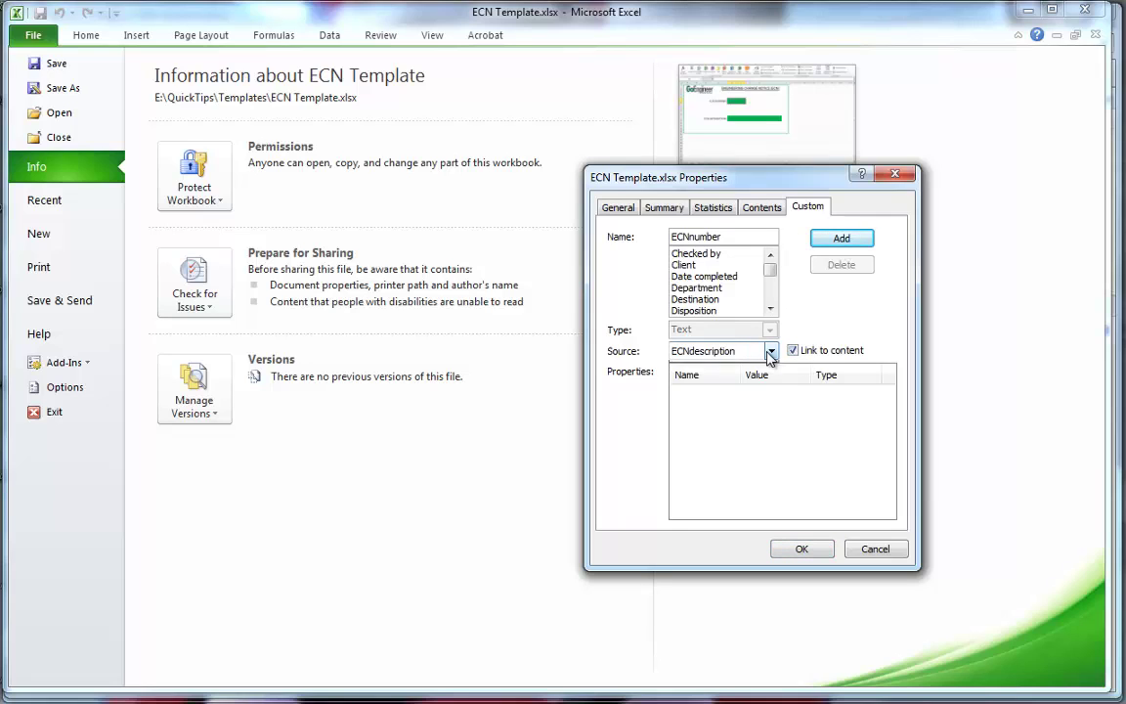
click(771, 352)
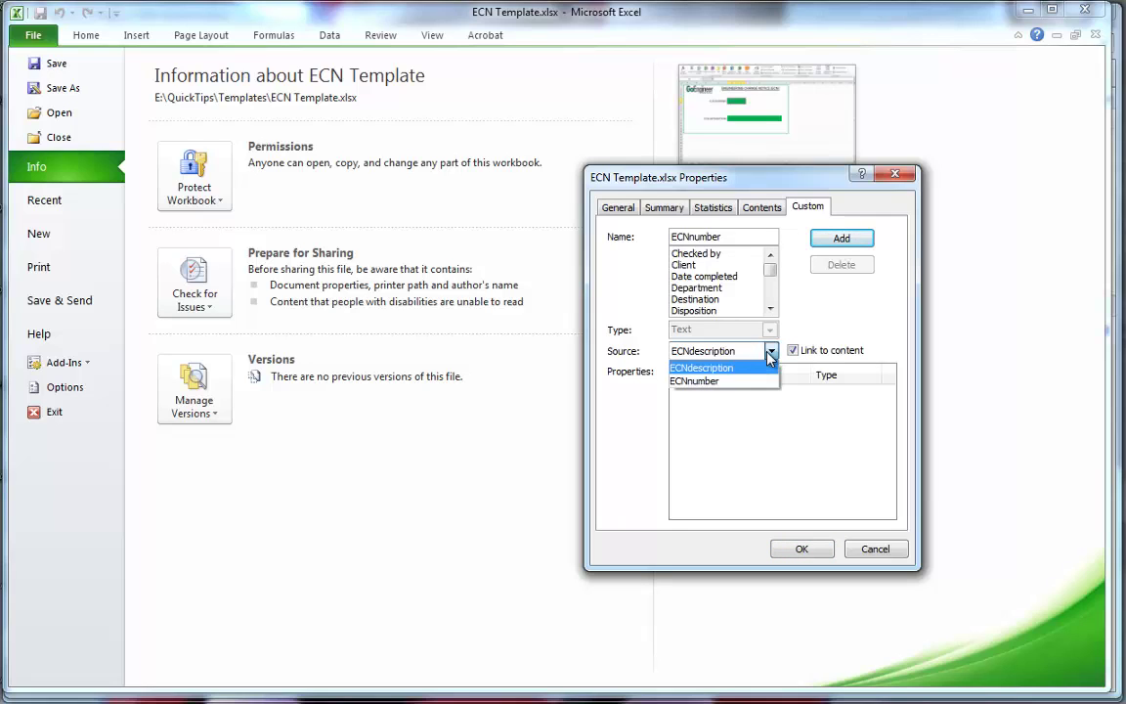
click(703, 382)
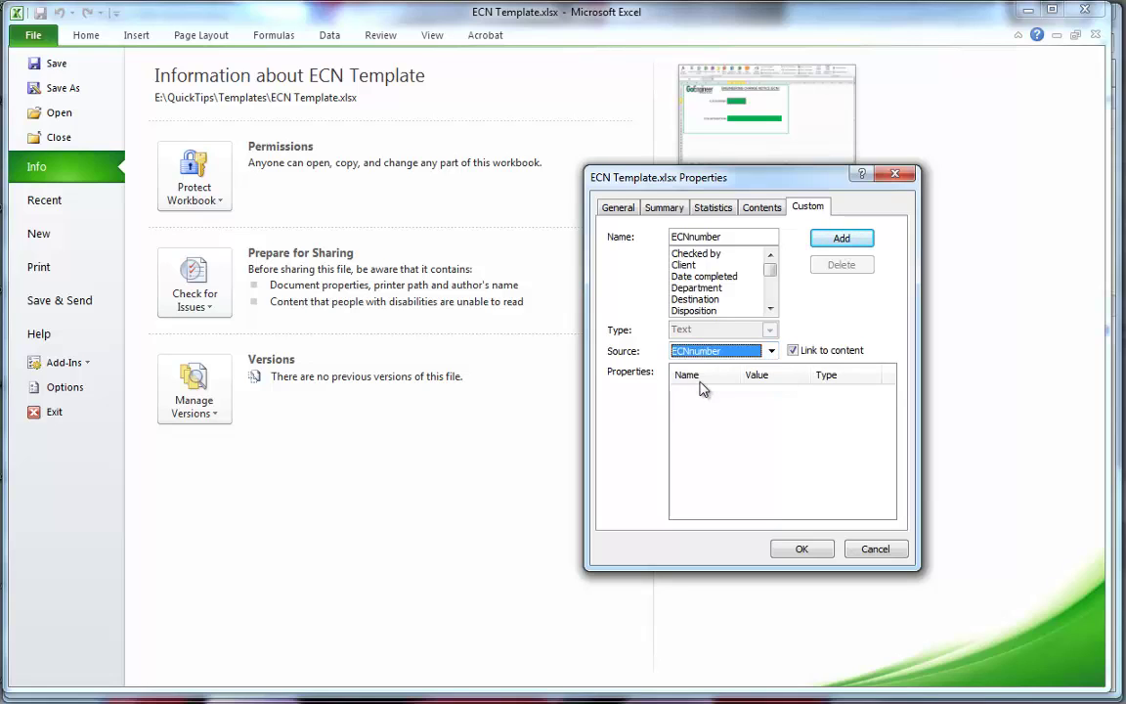
click(830, 241)
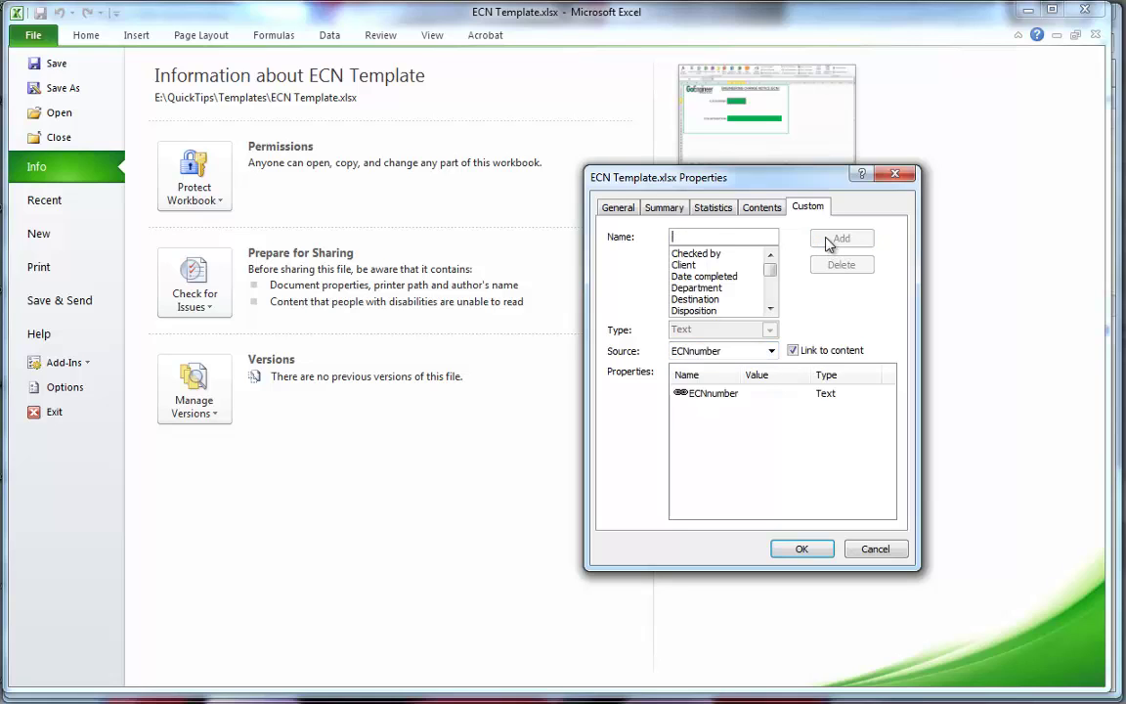
Add custom property ECNdescription linked to the ECNdescription named cell and confirm the properties.
click(713, 237)
text(ECN)
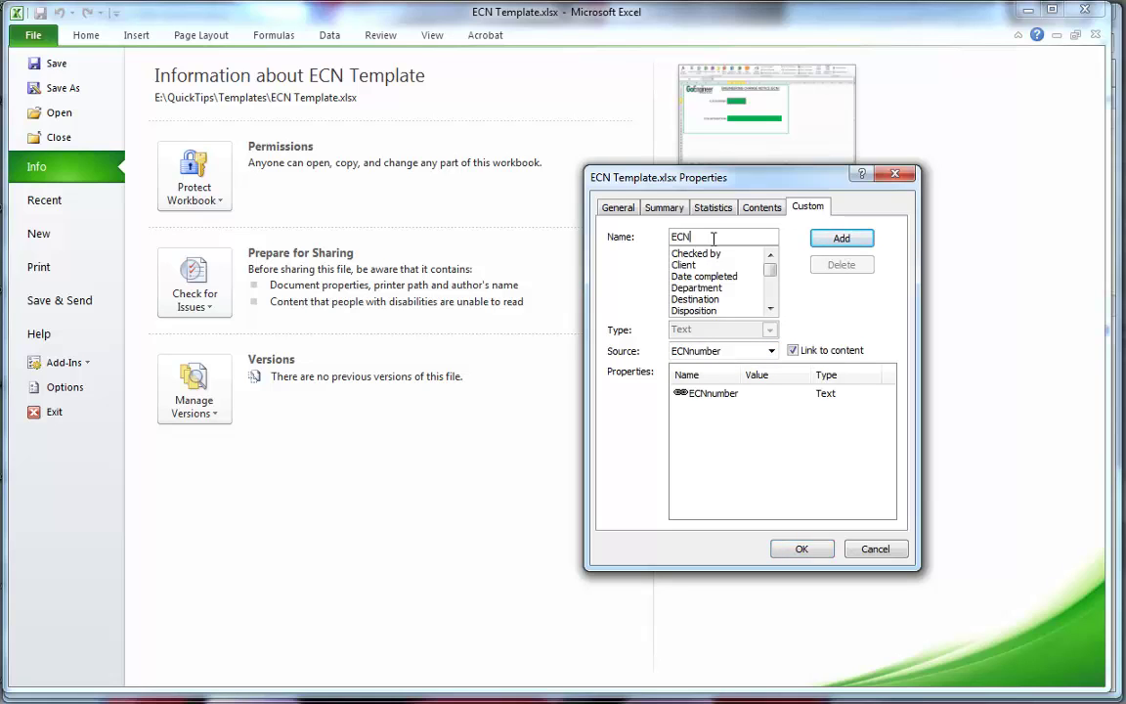
text(description)
click(771, 351)
click(684, 366)
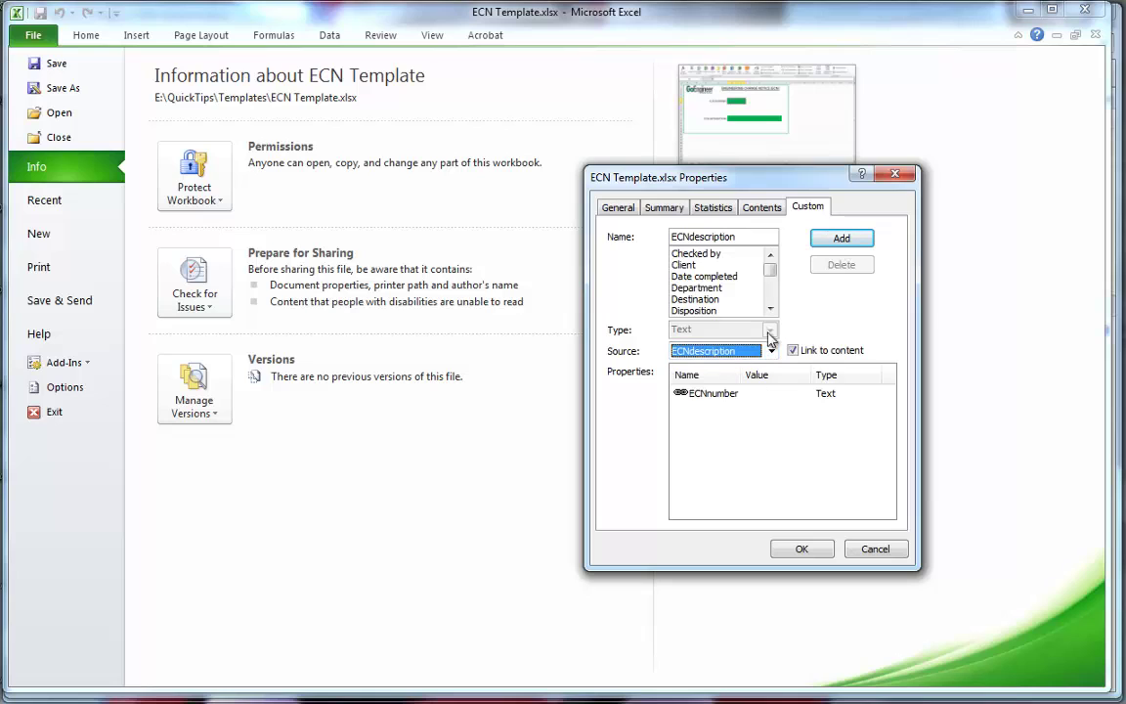
click(836, 240)
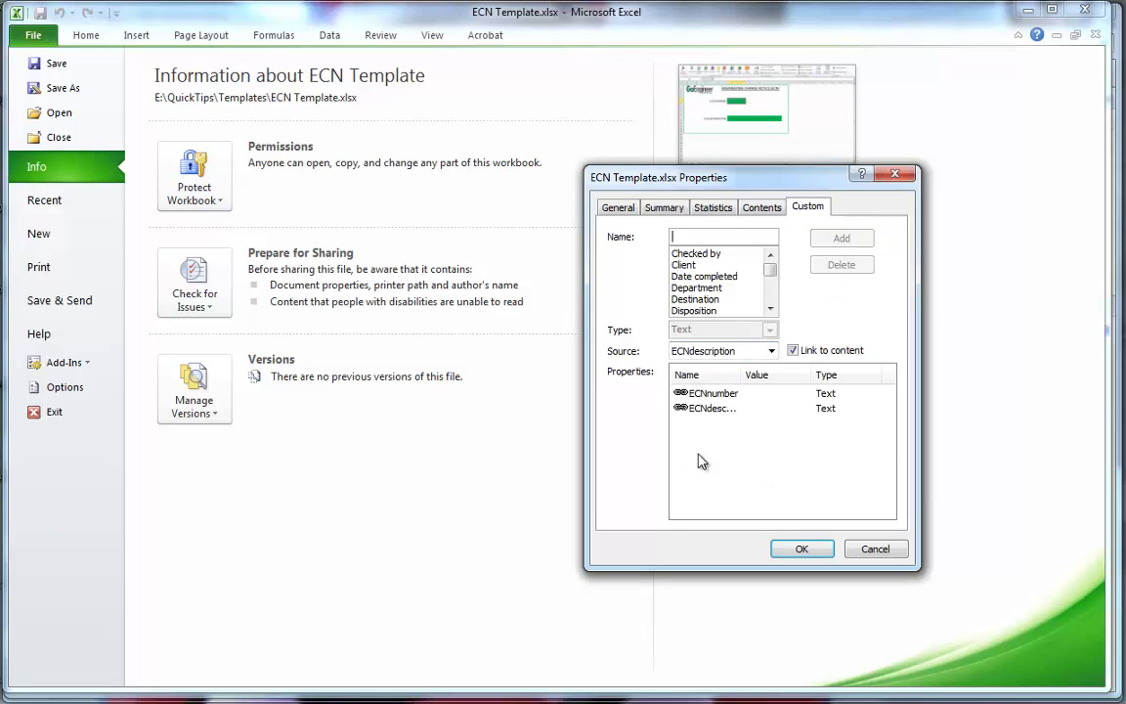
drag(738, 374, 788, 375)
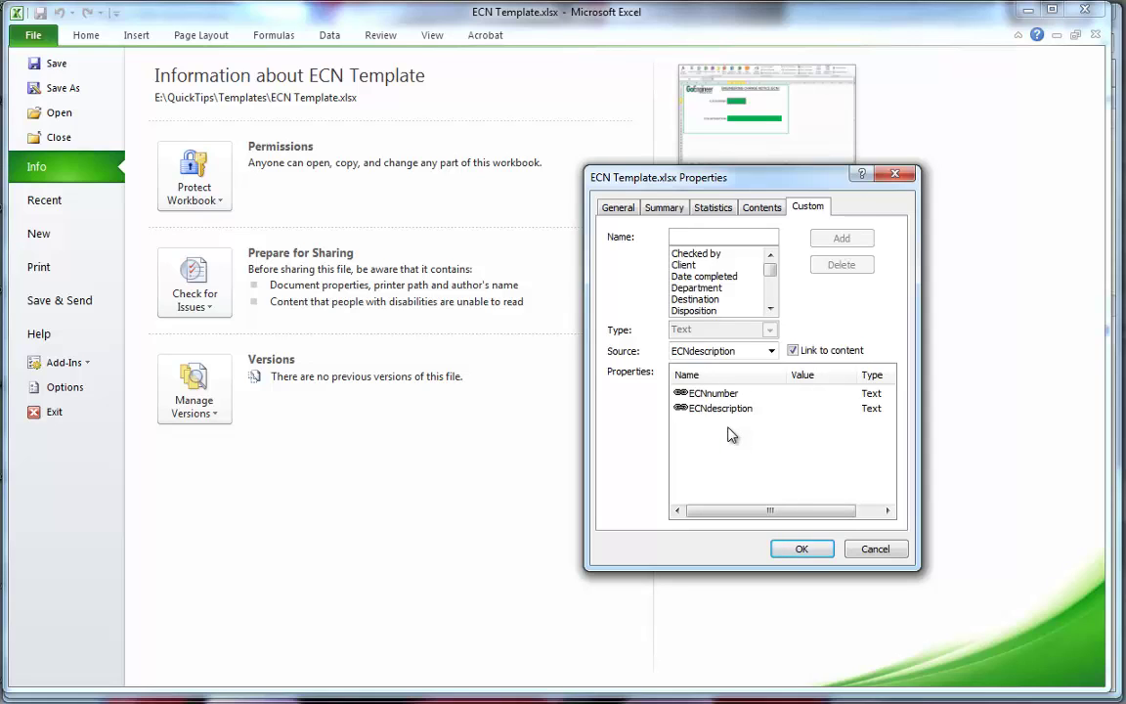
click(801, 550)
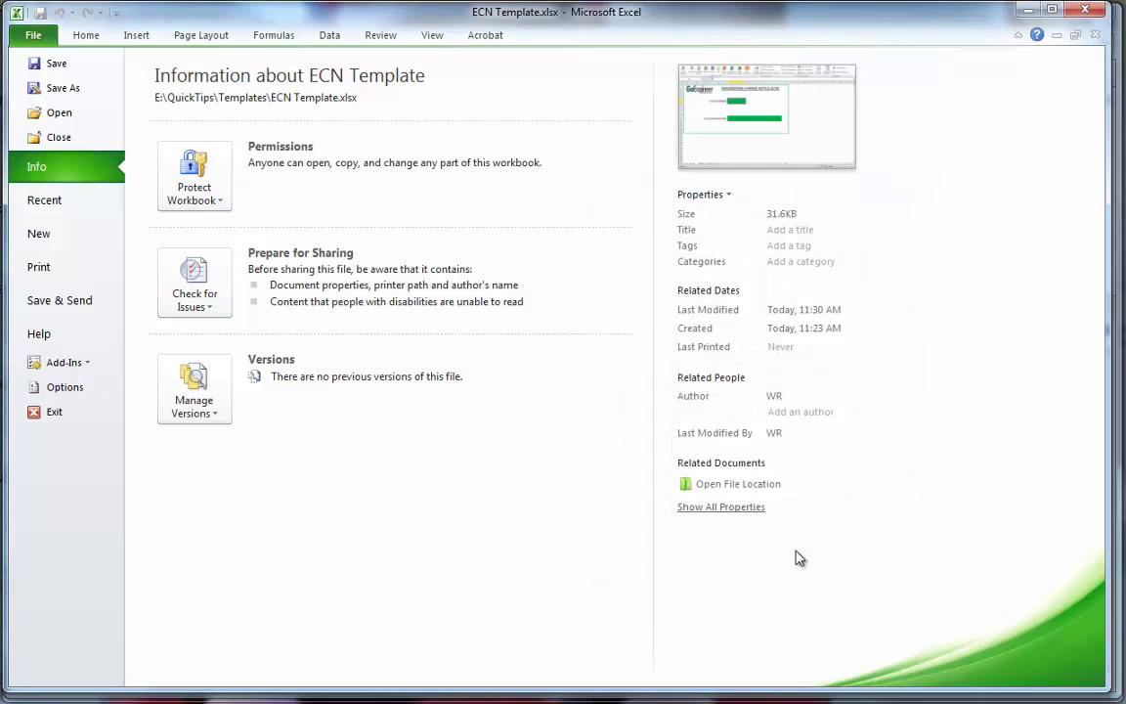
click(83, 36)
click(39, 36)
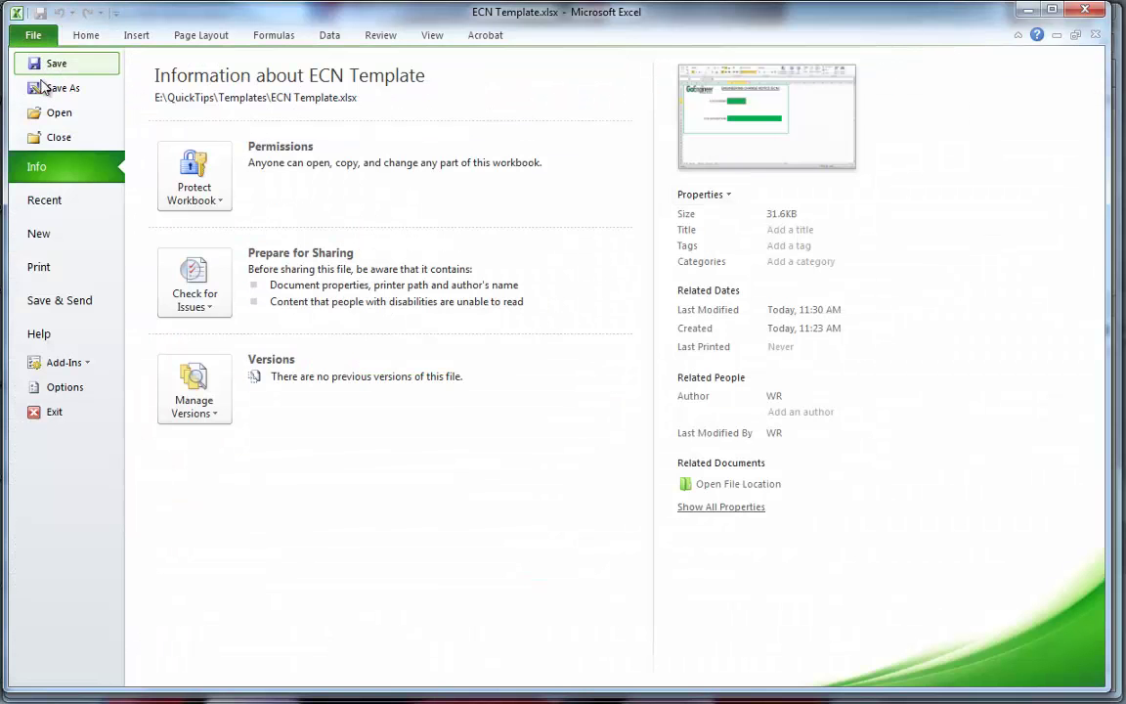
Save and close the workbook, then check ECN Template.xlsx into the vault as version 2/2.
click(47, 67)
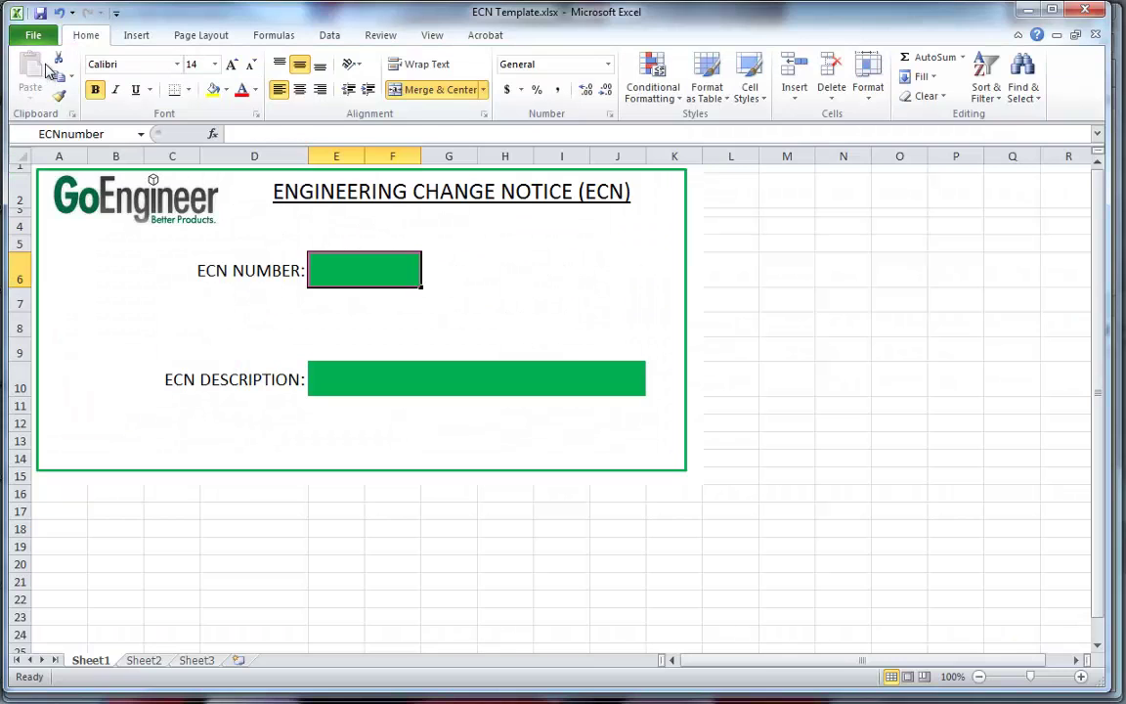
click(36, 36)
click(55, 138)
click(1029, 10)
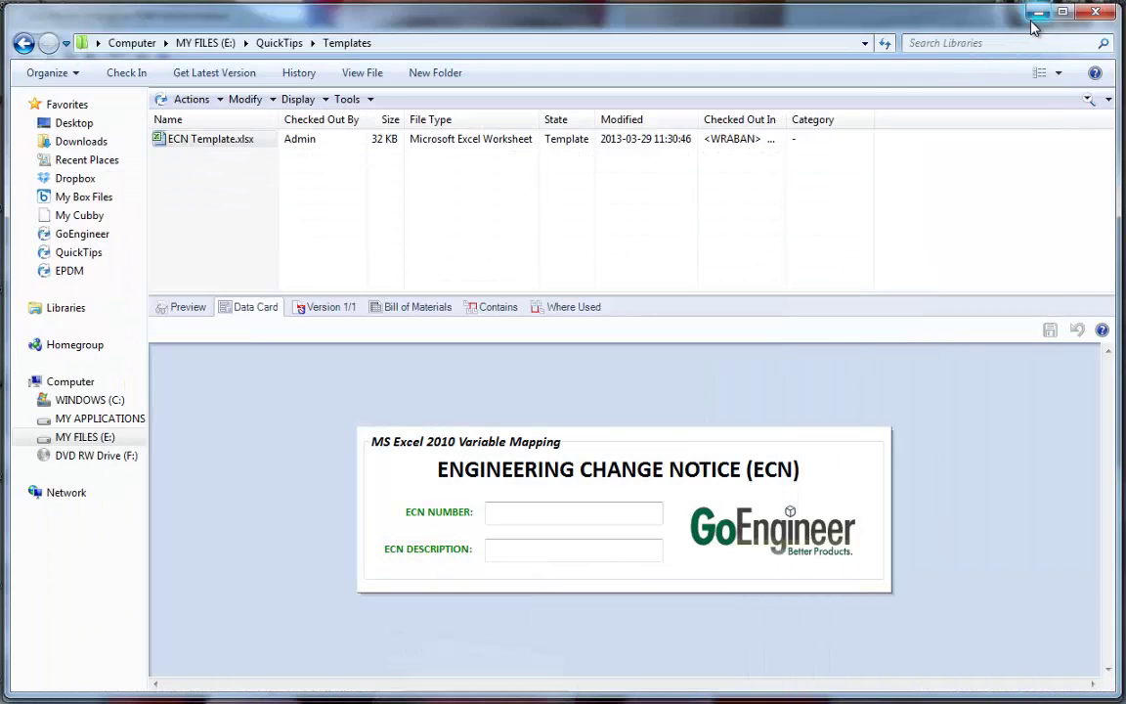
click(126, 73)
click(418, 404)
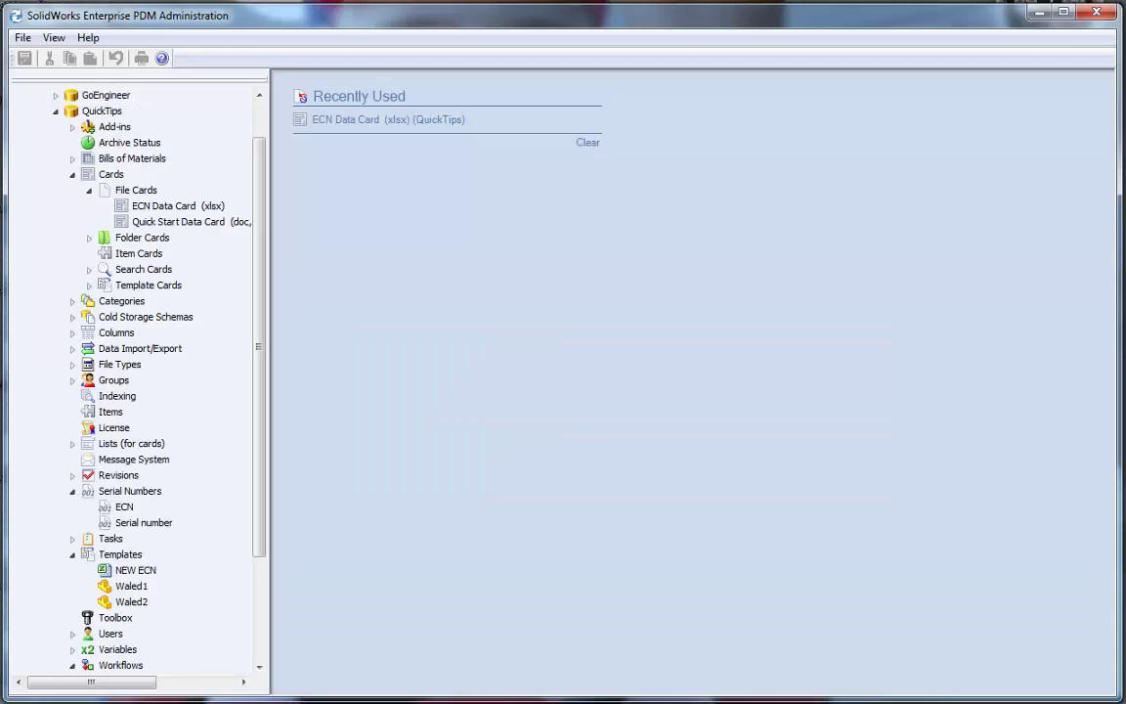
click(78, 691)
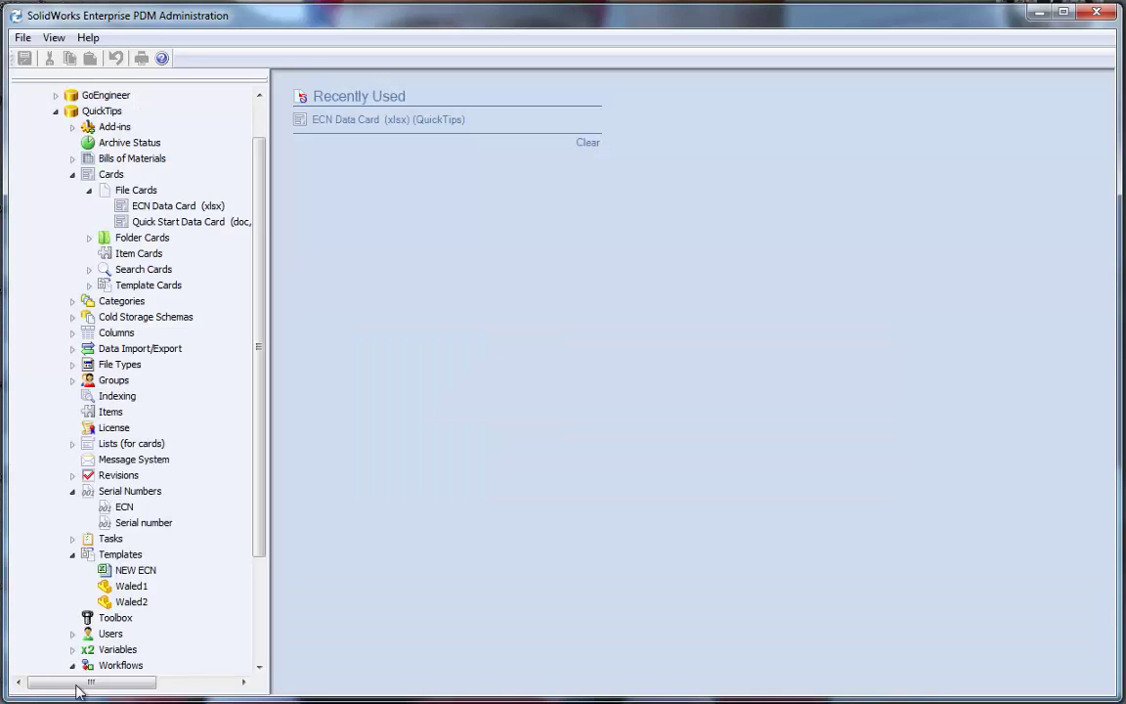
double_click(124, 508)
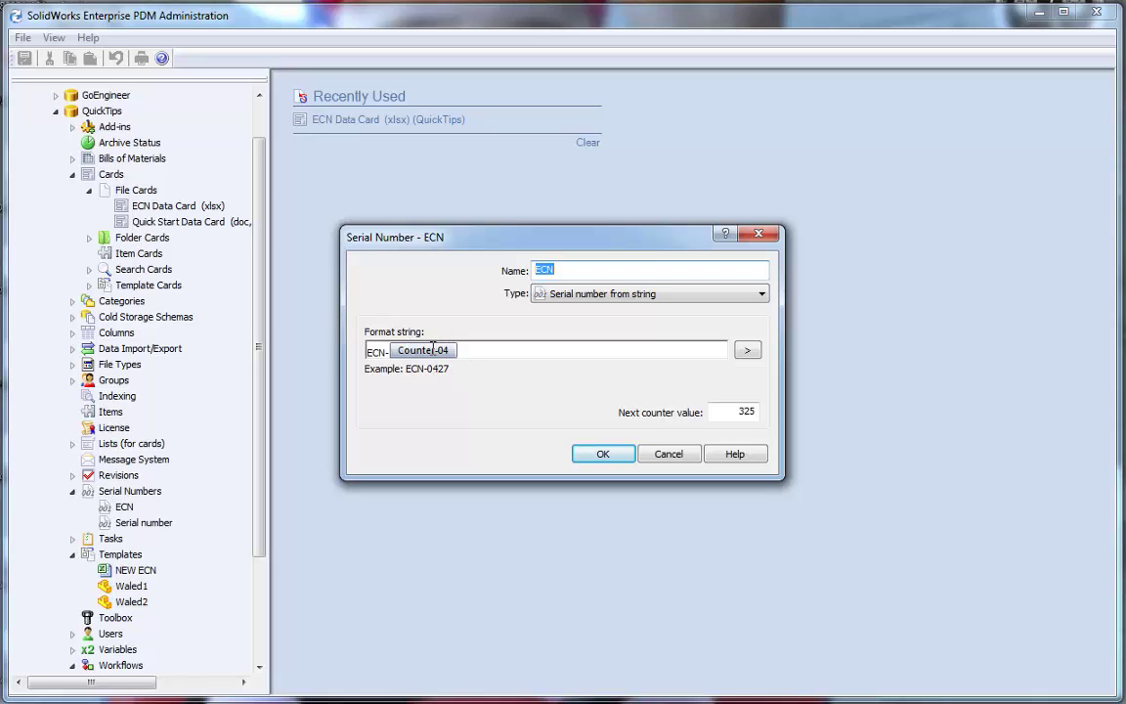
click(602, 453)
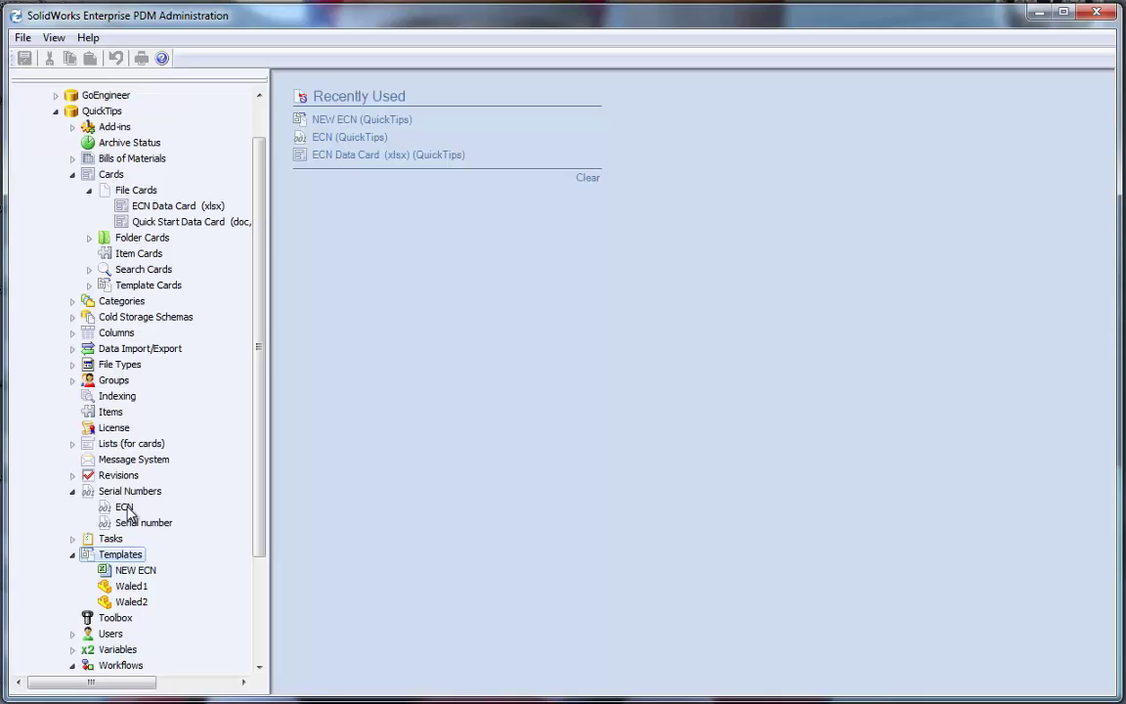
Open the NEW ECN template for editing and reach its Template Variables on the cards page.
double_click(131, 573)
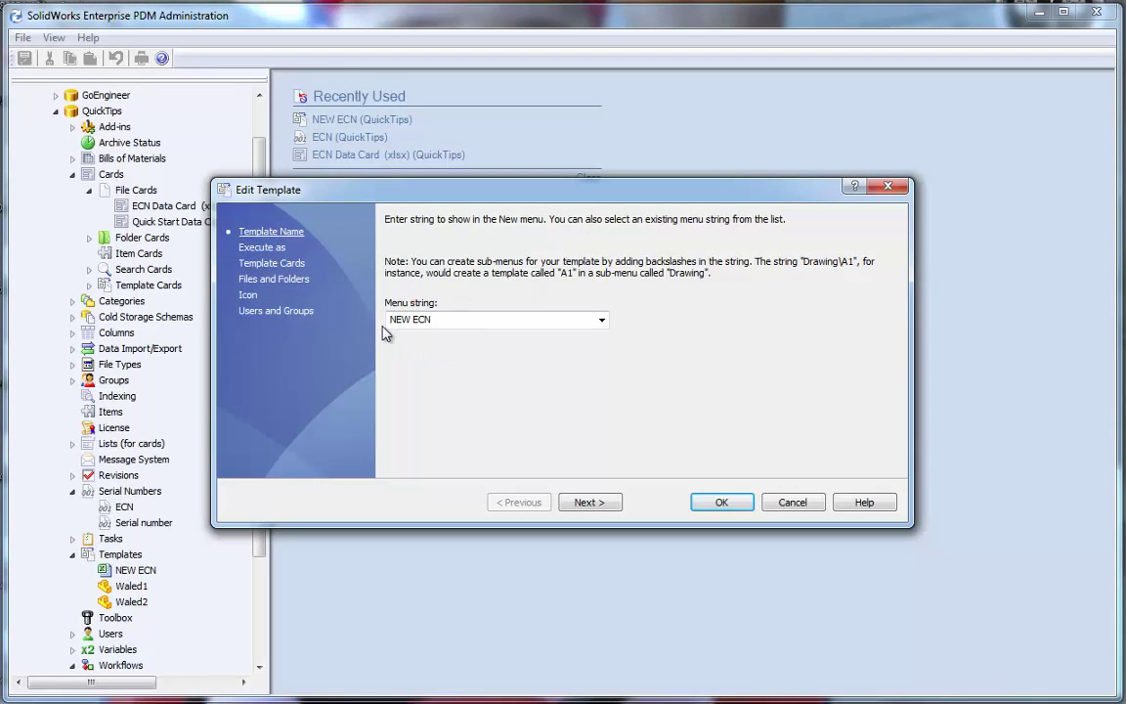
click(577, 504)
click(577, 503)
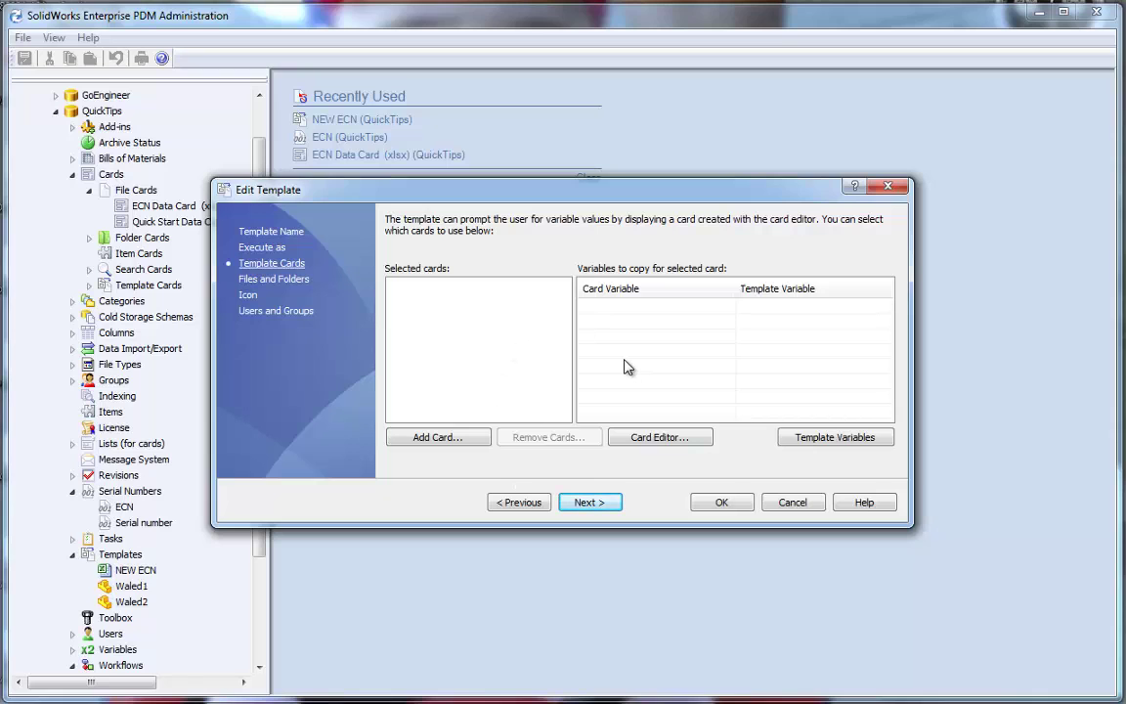
click(839, 444)
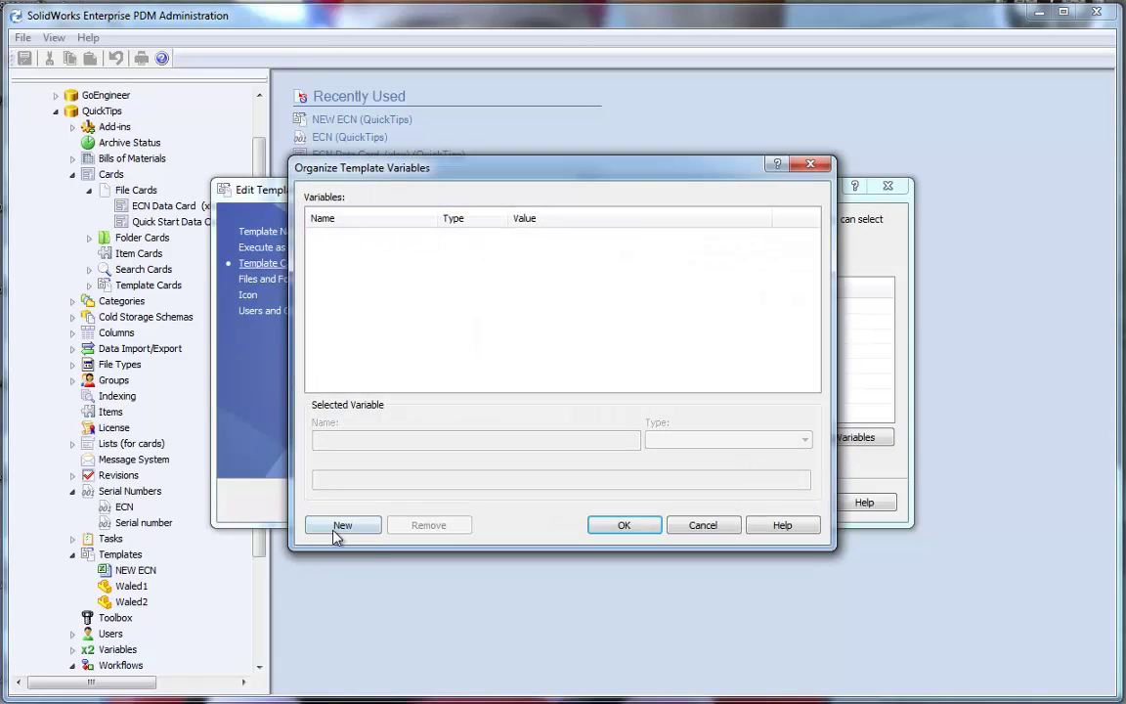
Create template variable t_ecn of Serial number type using the ECN serial number.
click(340, 526)
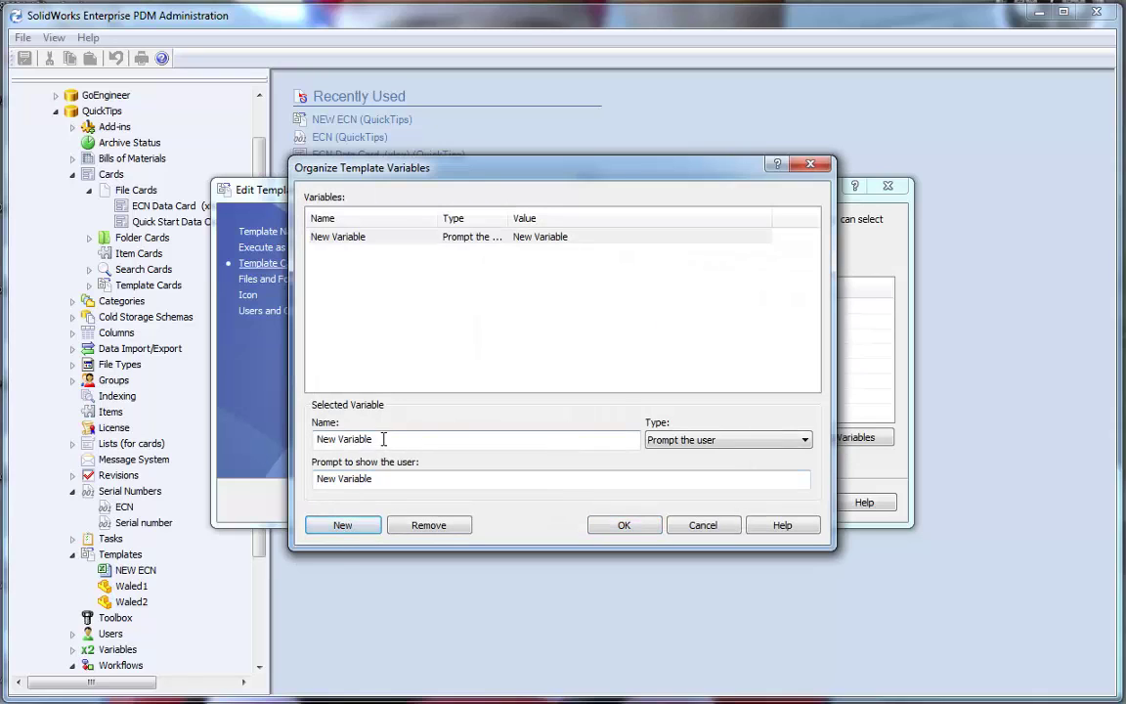
drag(453, 438, 279, 447)
text(t)
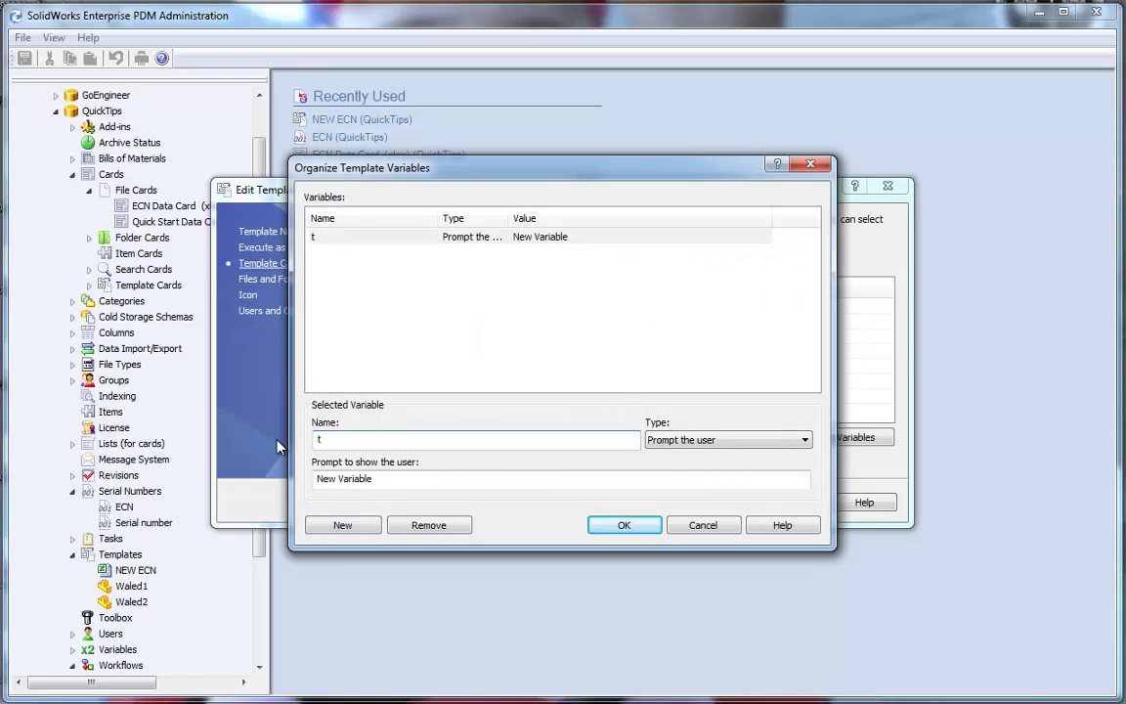
text(_evn)
key(BackSpace)
key(BackSpace)
text(cn)
click(655, 447)
click(669, 506)
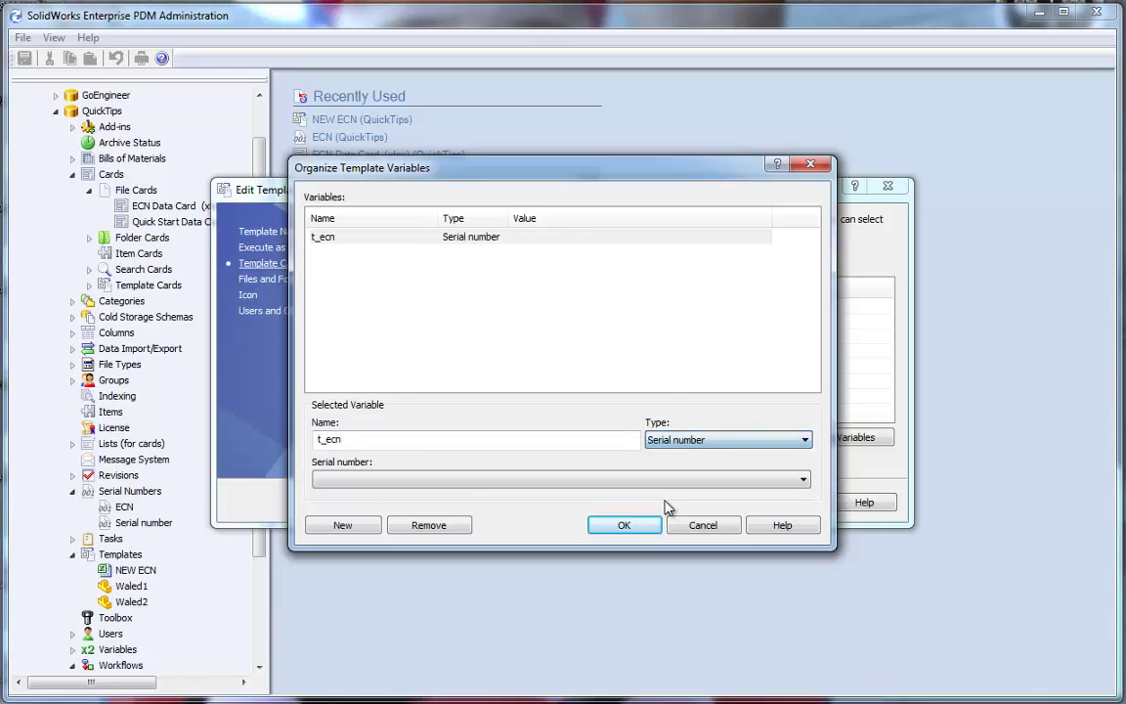
click(386, 479)
click(338, 492)
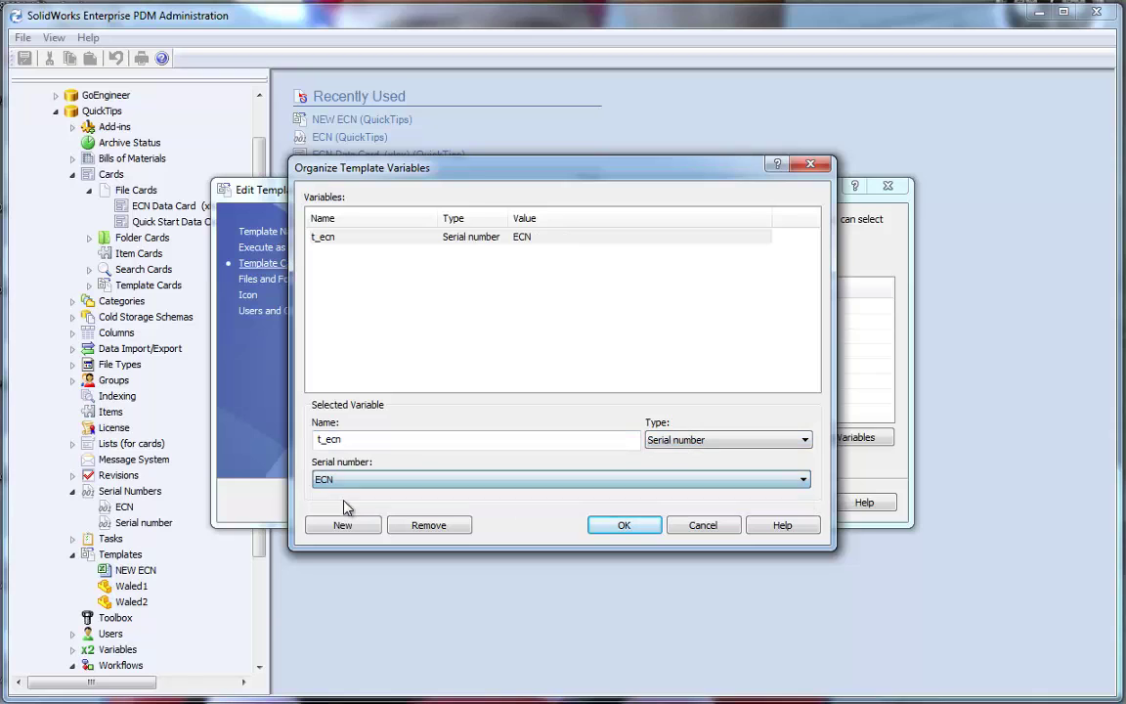
click(622, 525)
click(590, 502)
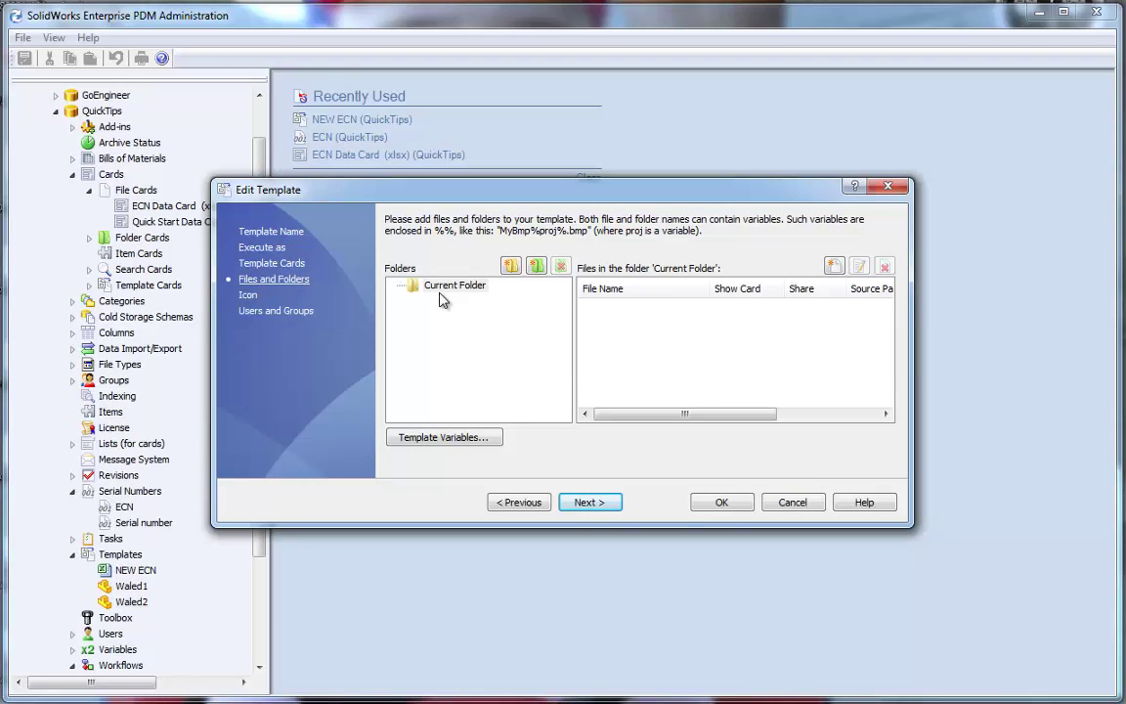
Add a root folder named ECN to the template and begin adding a file to it.
click(511, 267)
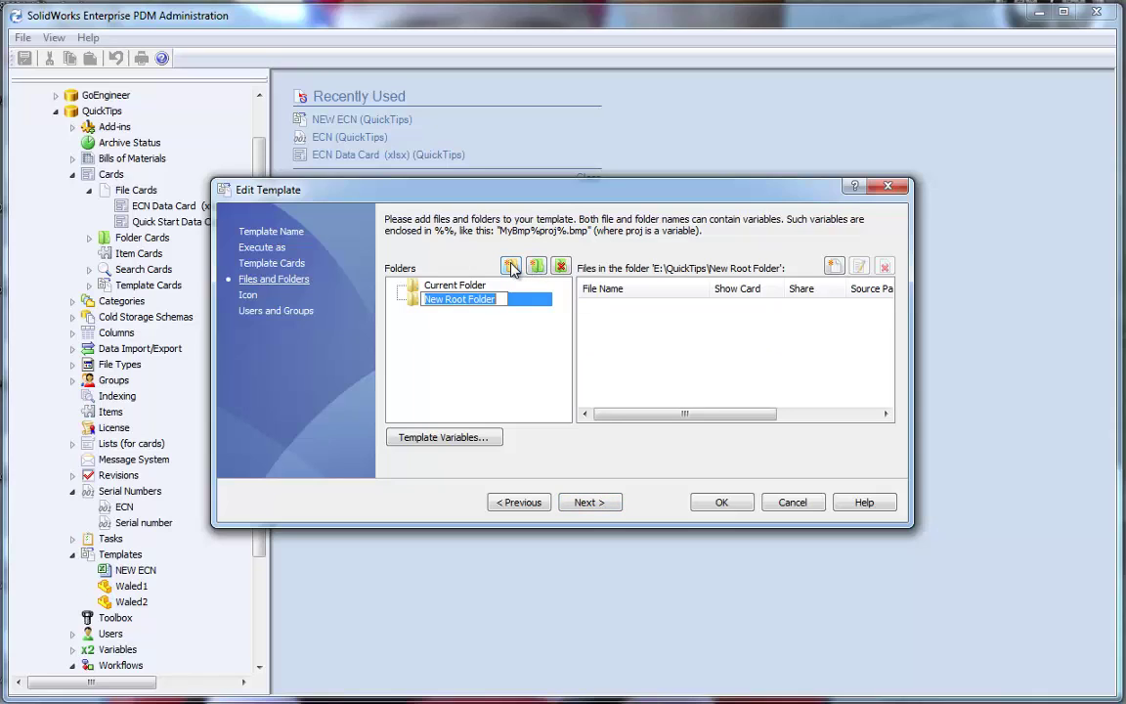
text(ECN)
key(Return)
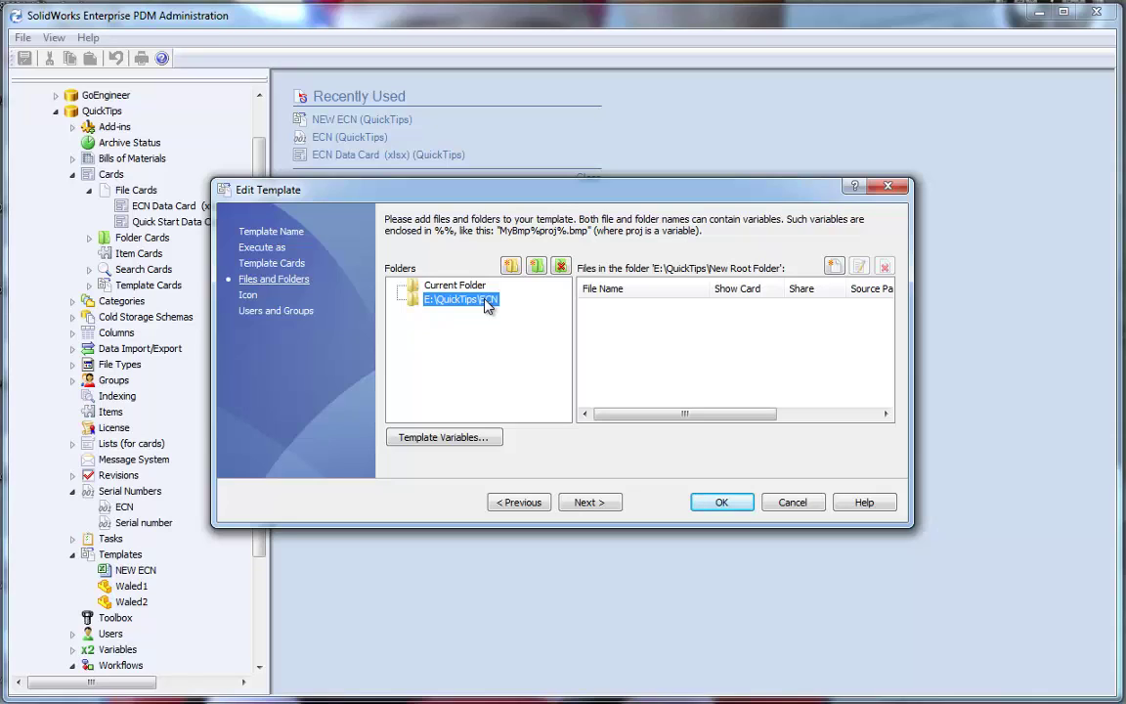
click(834, 266)
Add ECN Template.xlsx as the source file, renamed %t_ecn%.xlsx using the t_ecn variable.
click(418, 245)
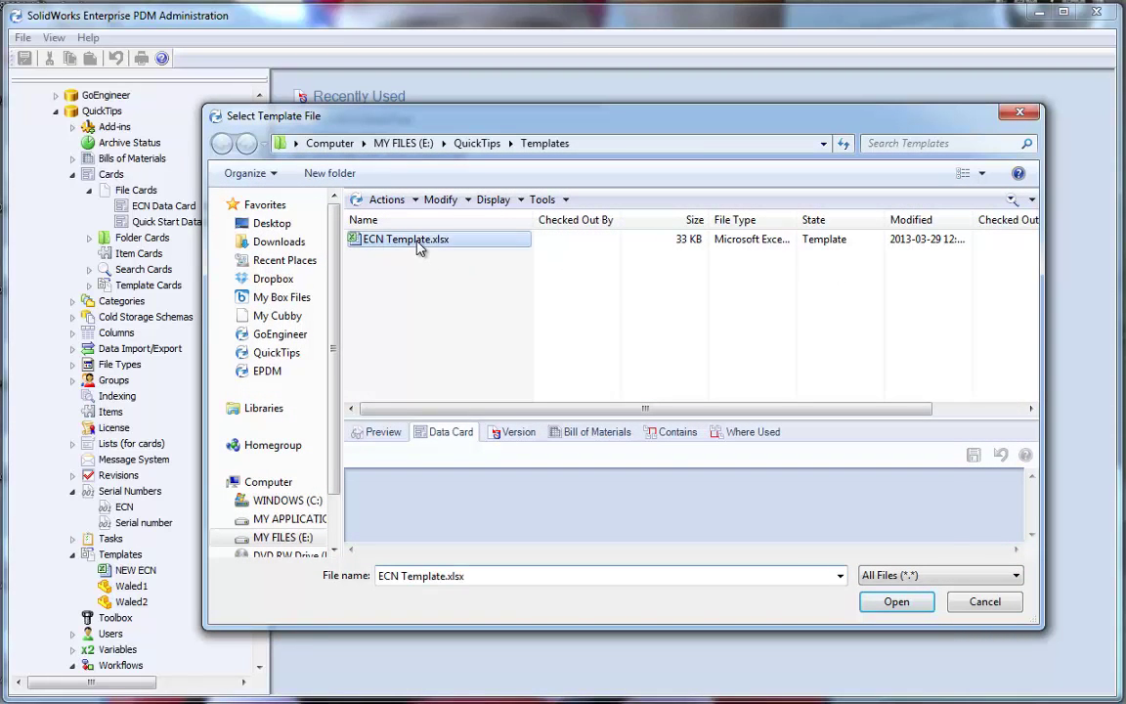
click(887, 600)
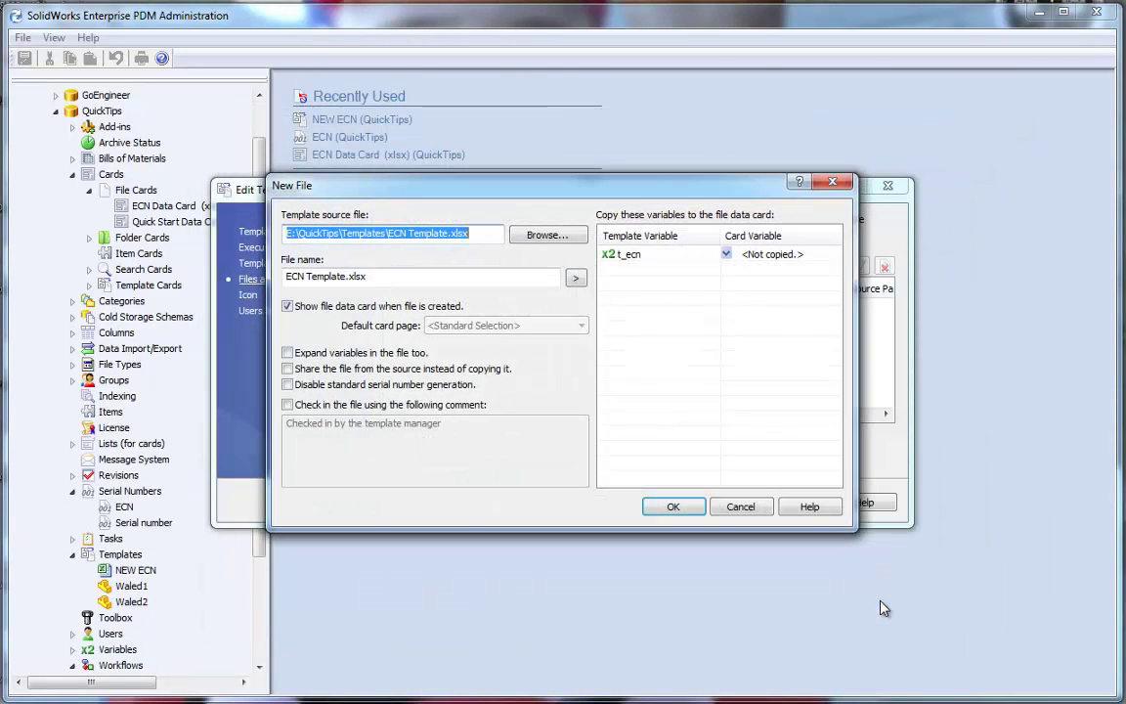
drag(346, 276, 270, 280)
key(Delete)
click(576, 277)
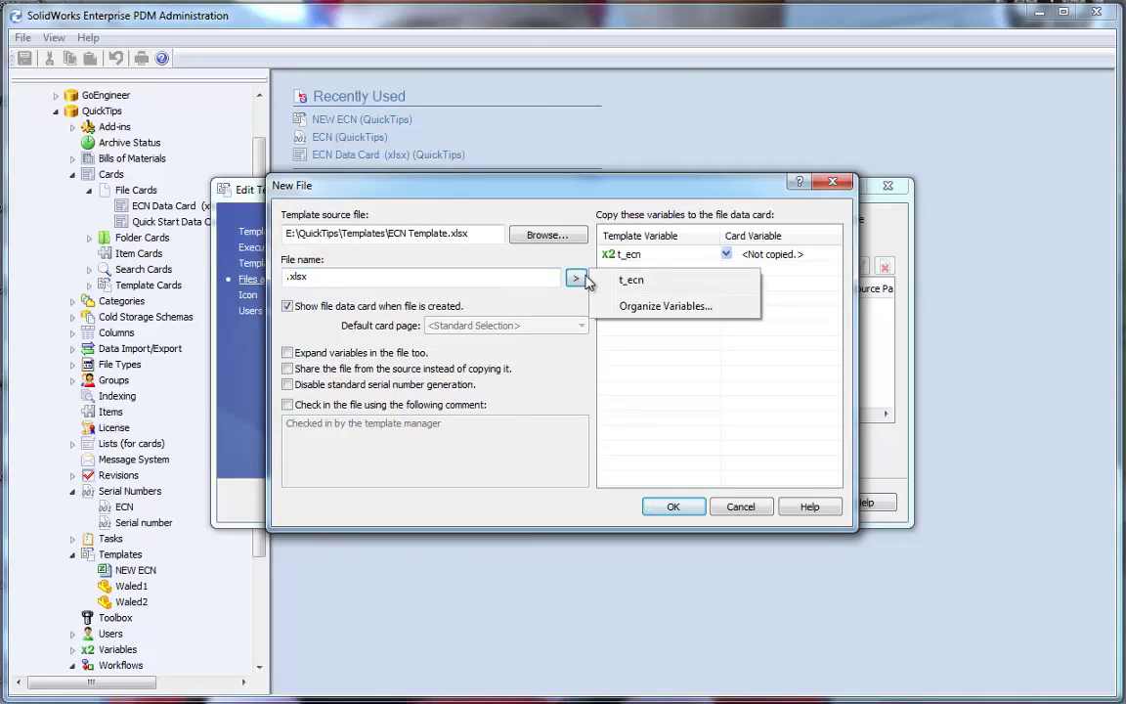
click(630, 281)
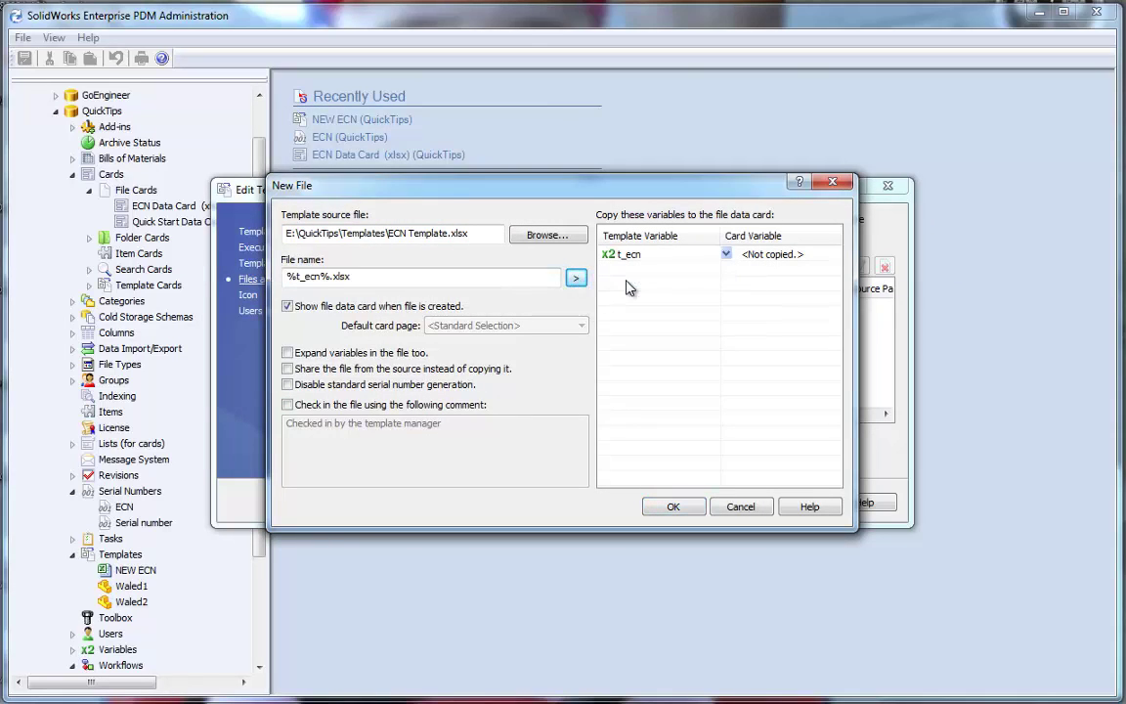
click(319, 281)
Copy t_ecn into the ECN Number card field, turn off standard serial numbering, and check in with a comment.
click(727, 256)
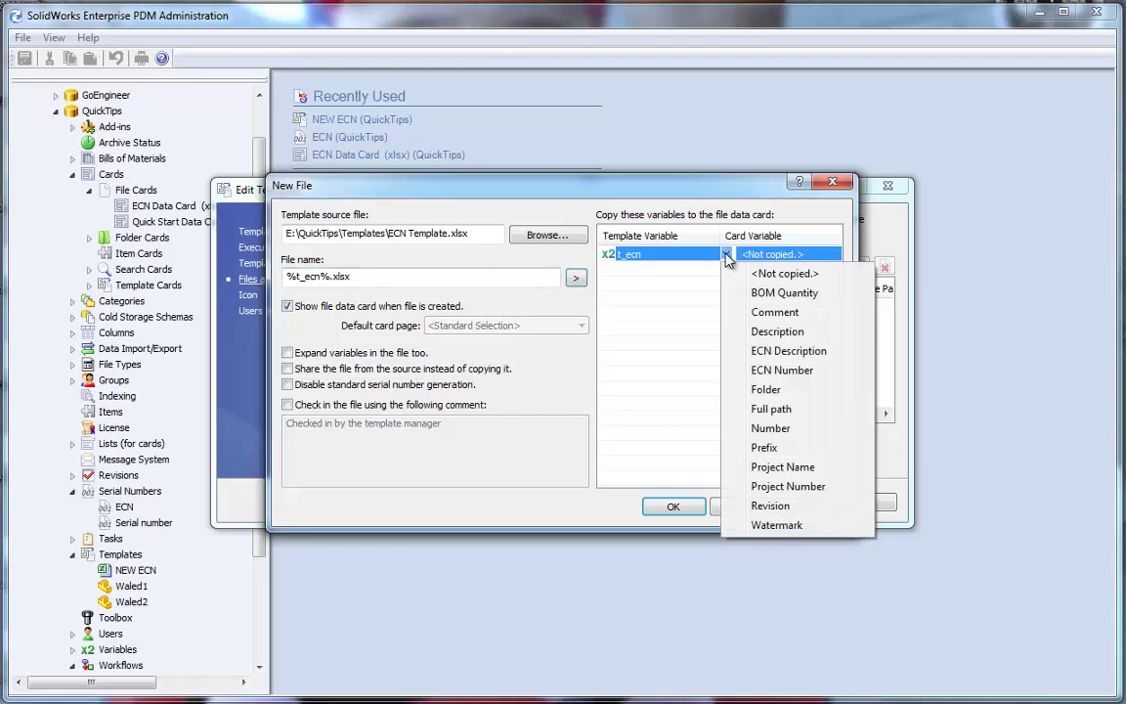
click(765, 372)
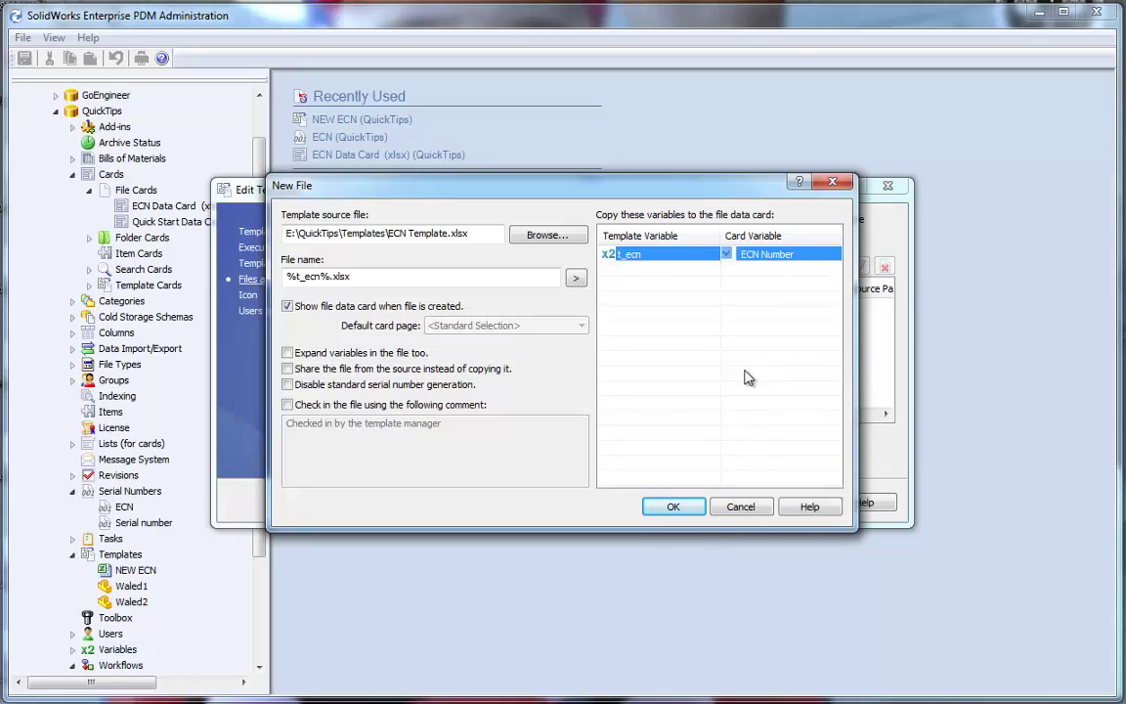
click(287, 384)
click(287, 405)
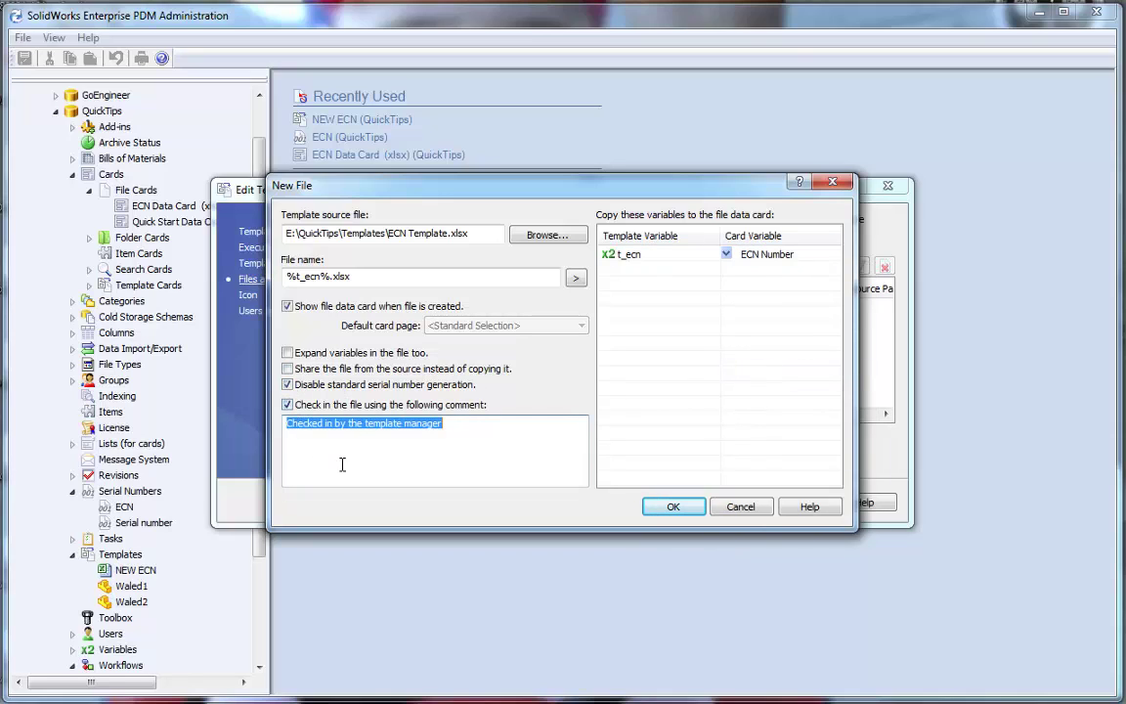
click(673, 506)
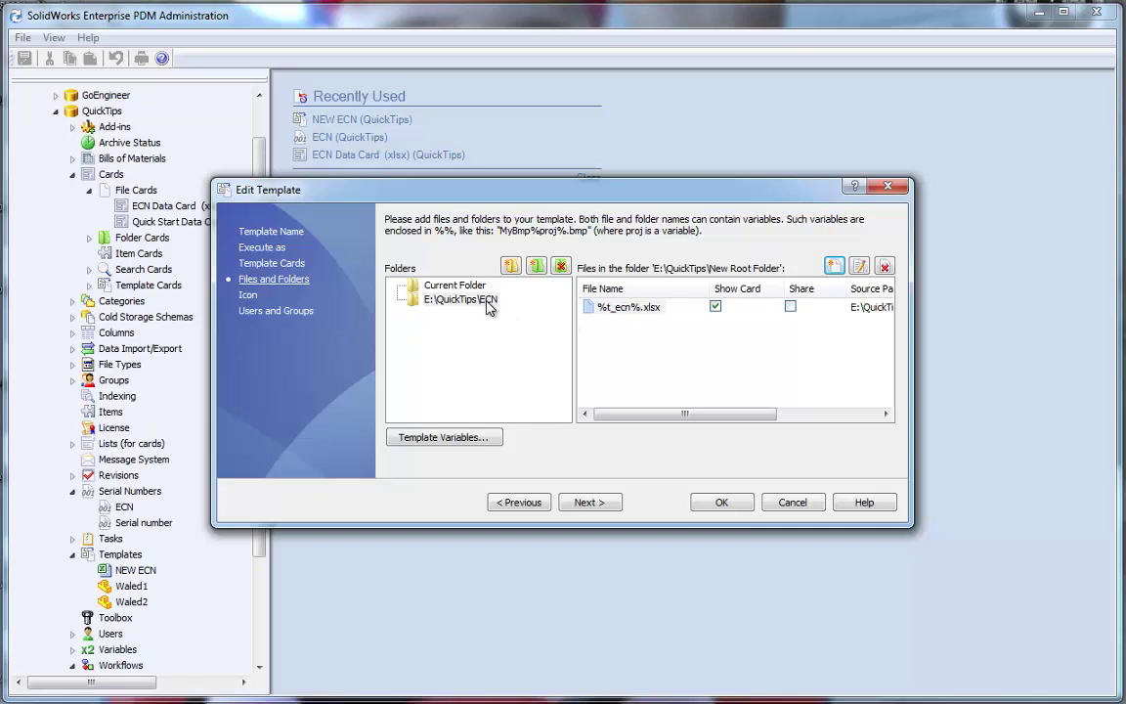
Keep the .xlsx icon and Admin user access, and save the NEW ECN template.
click(593, 504)
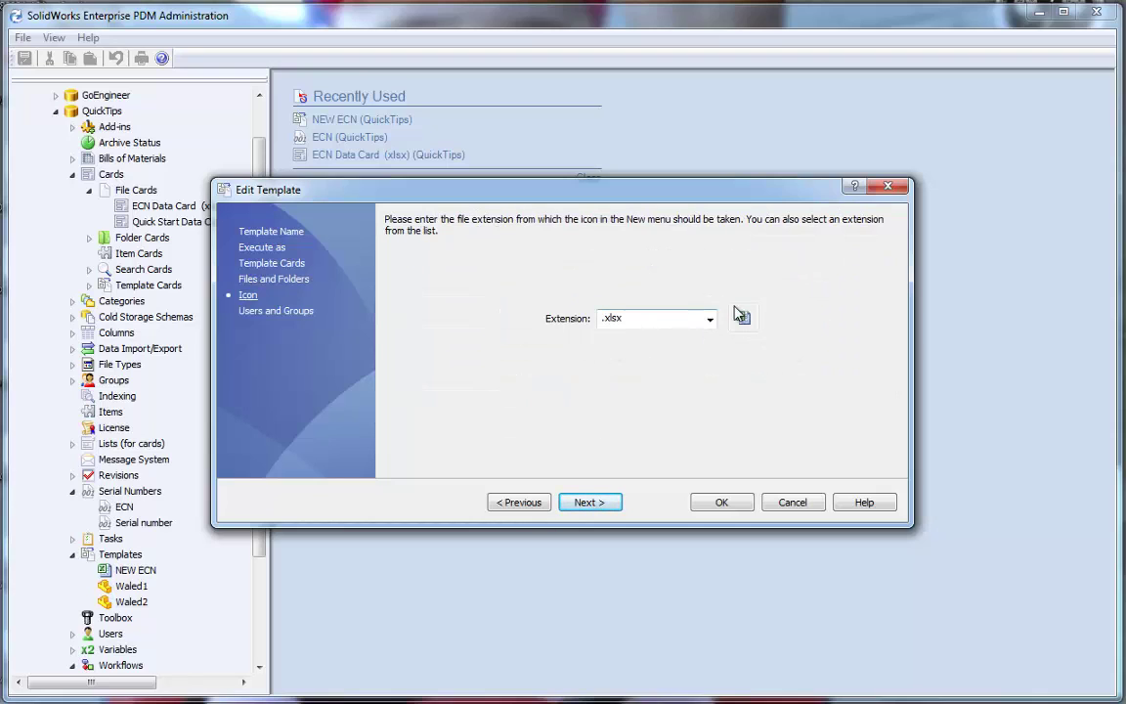
click(604, 505)
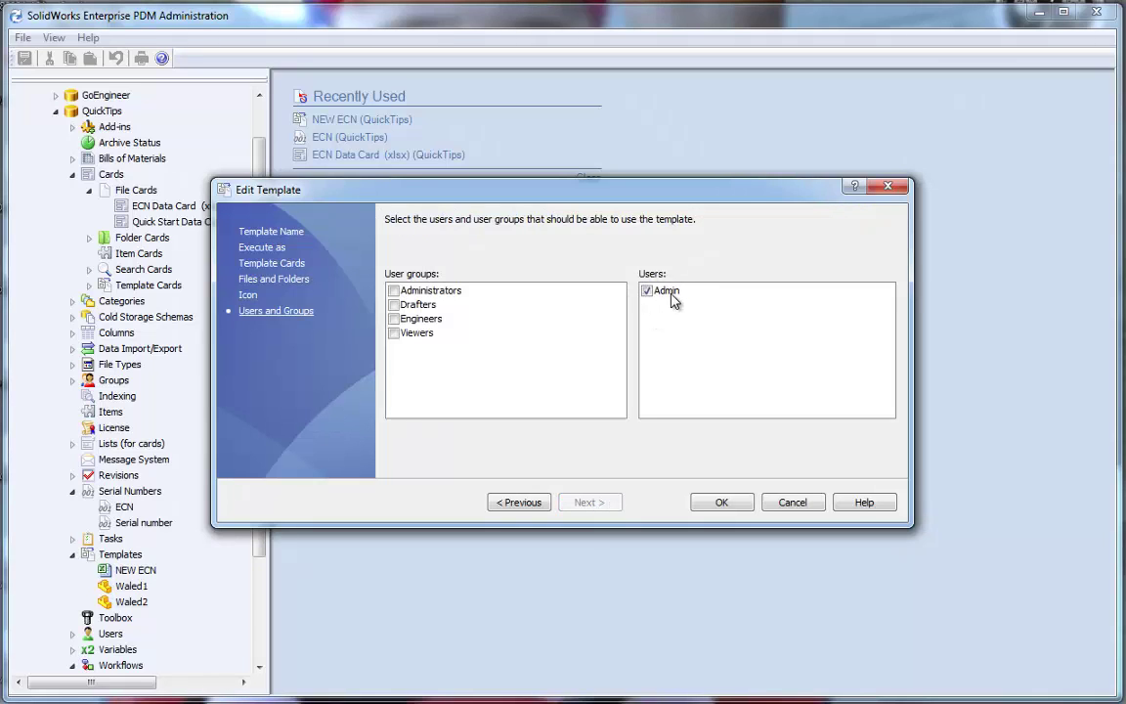
click(722, 503)
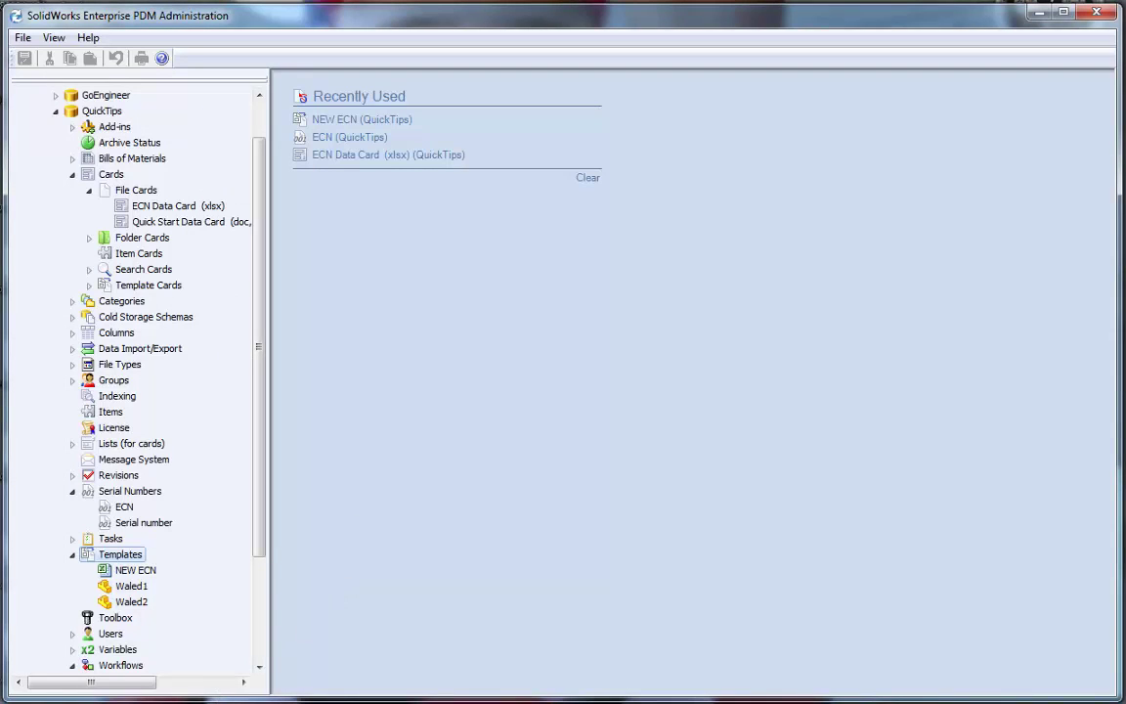
In the vault's QuickTips > ECN folder, start a new file from the NEW ECN template.
mouse_move(39, 702)
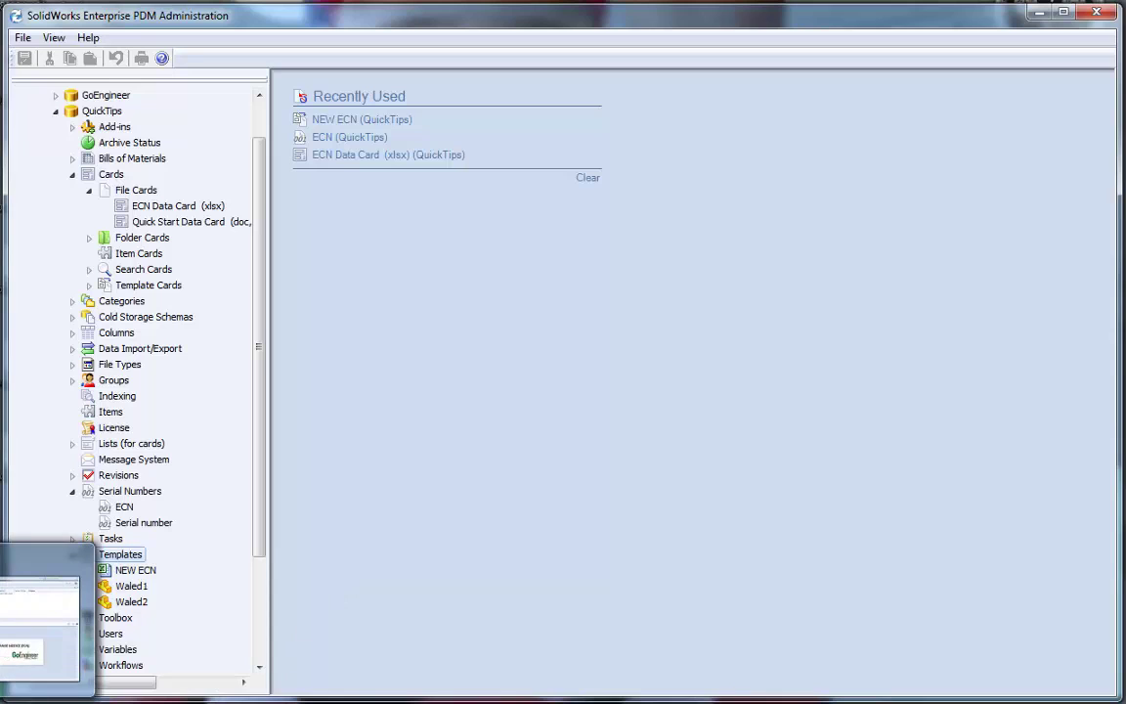
click(42, 611)
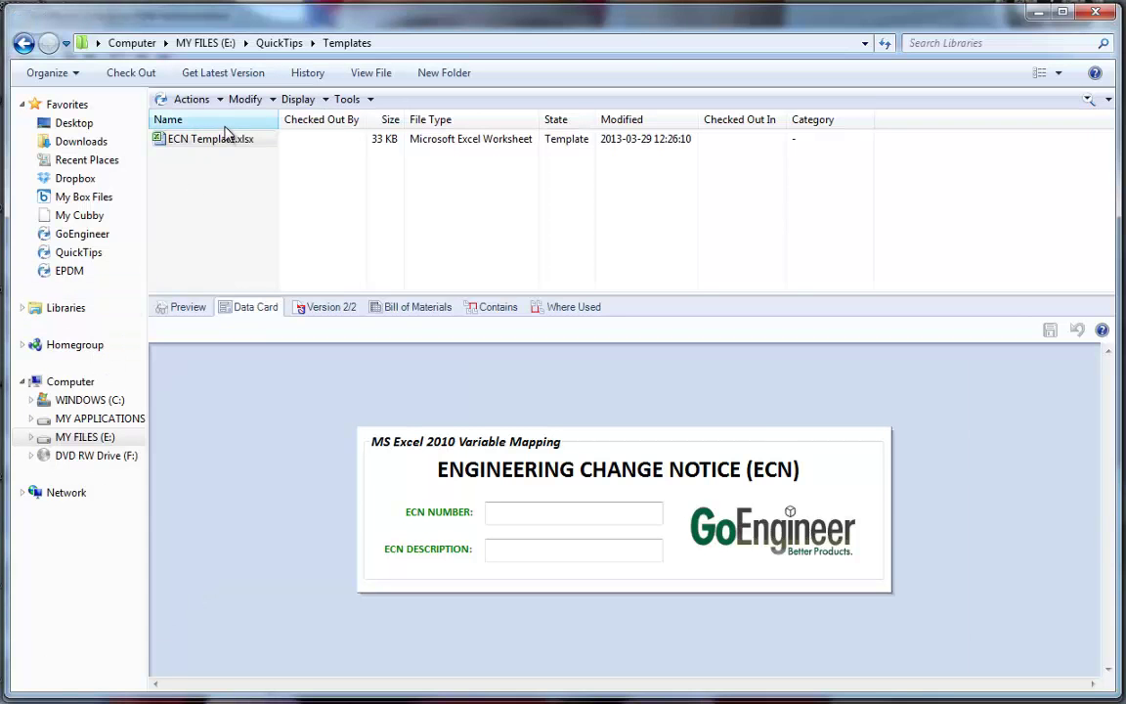
click(278, 43)
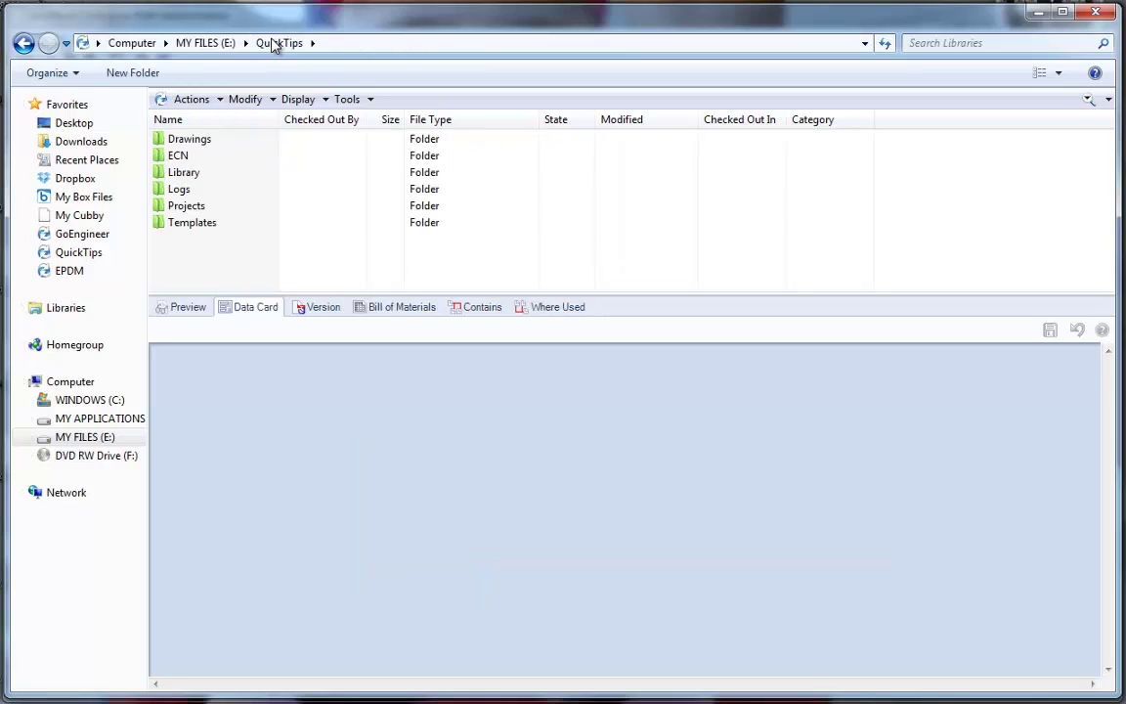
double_click(178, 155)
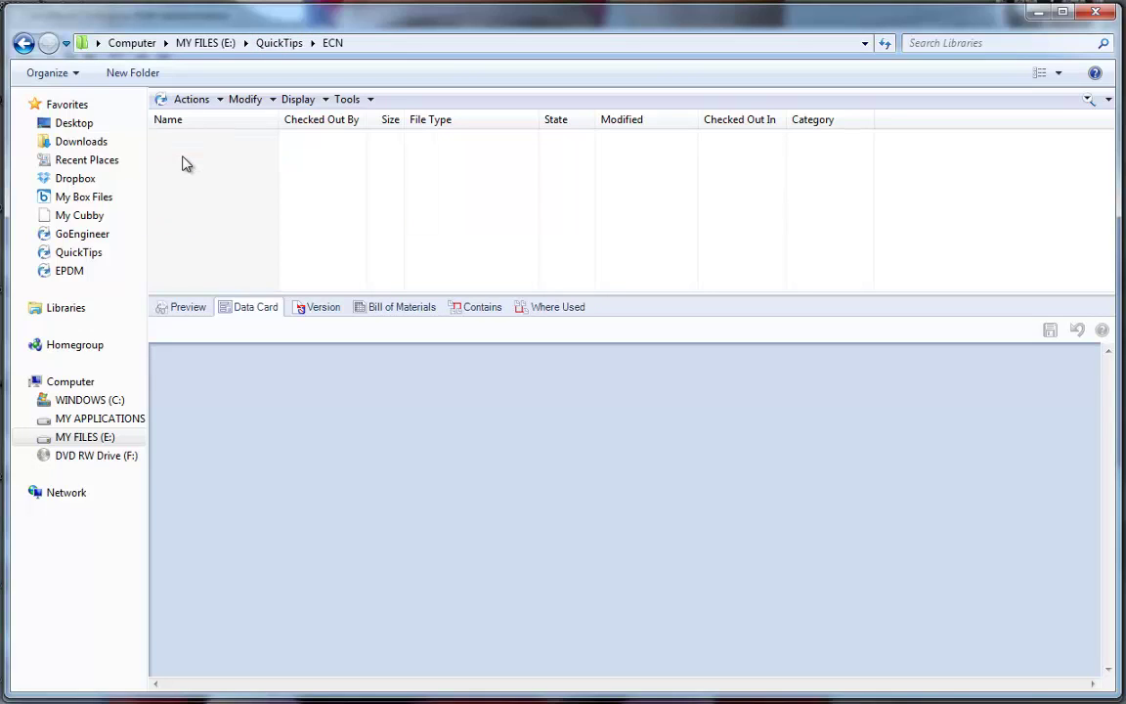
right_click(204, 162)
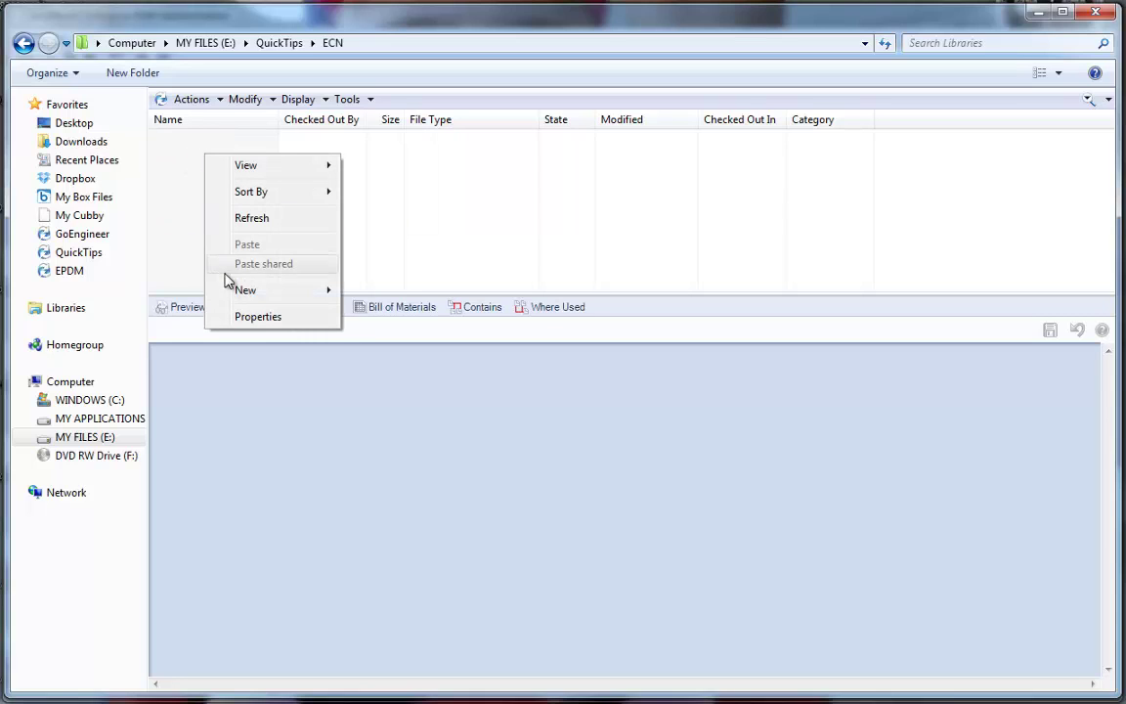
mouse_move(242, 290)
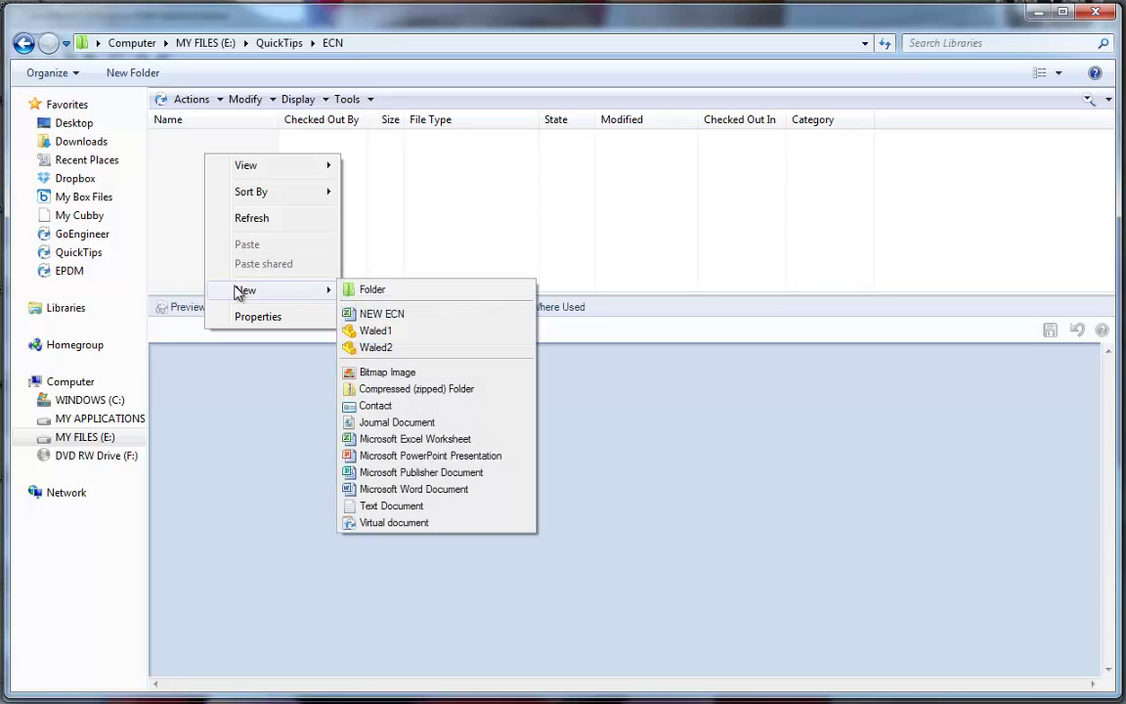
click(397, 314)
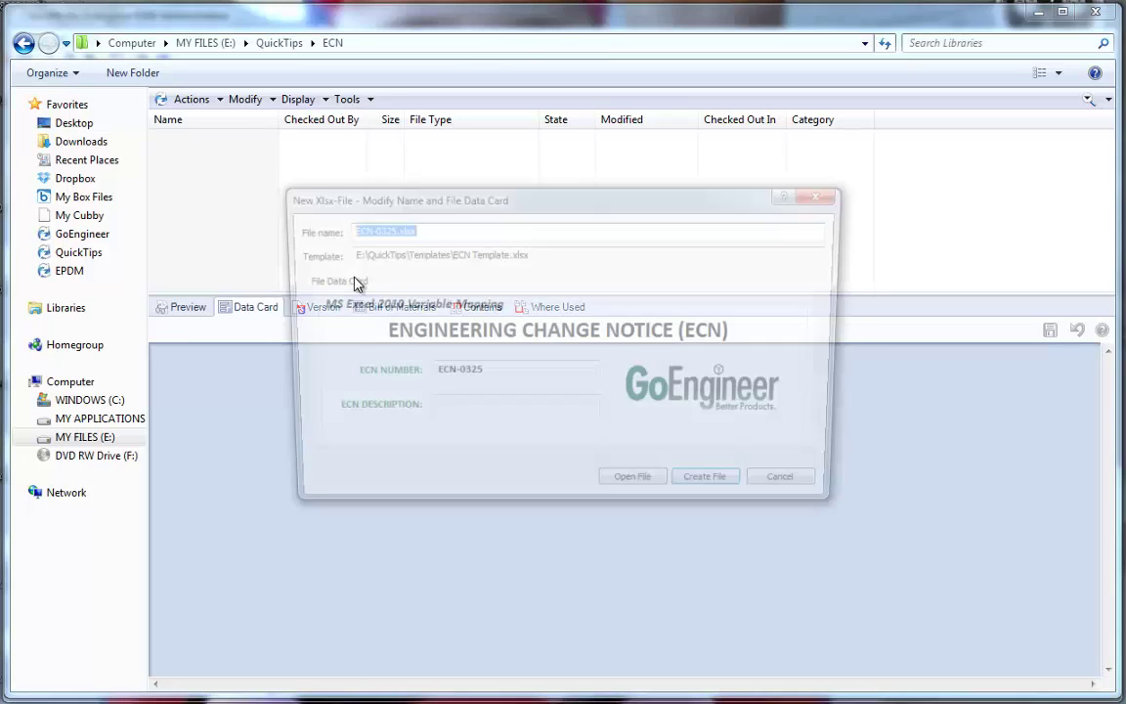
Enter 'Material change to steel.' as the ECN Description on the ECN-0325.xlsx data card.
click(346, 231)
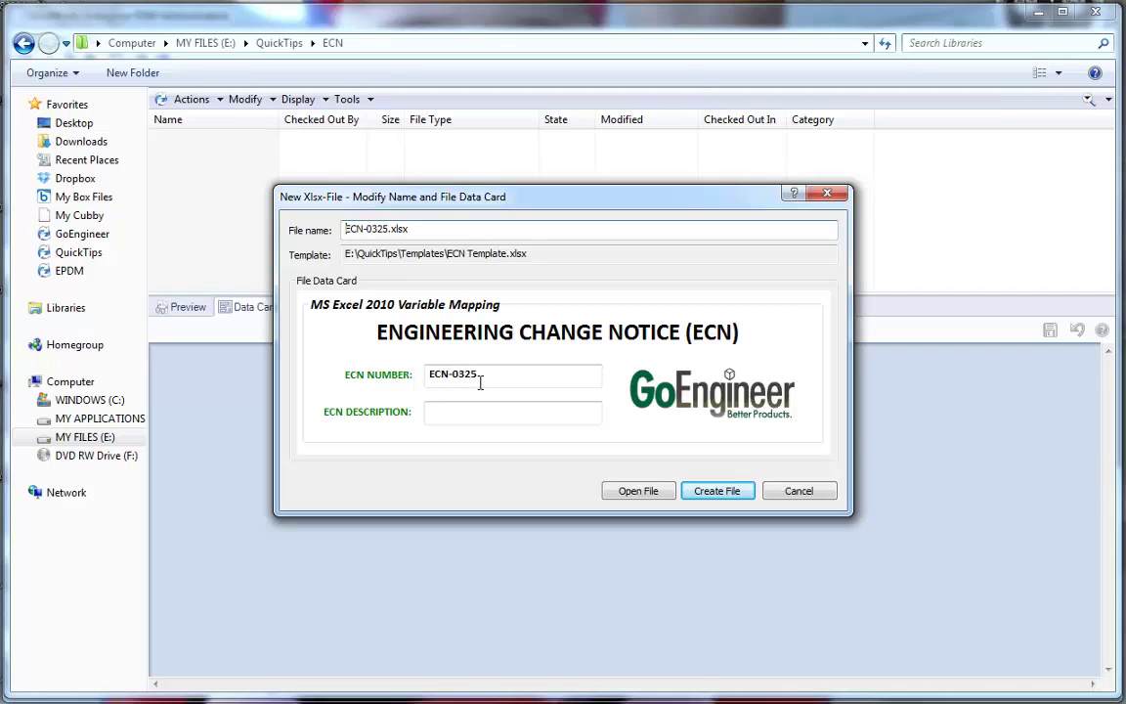
click(462, 411)
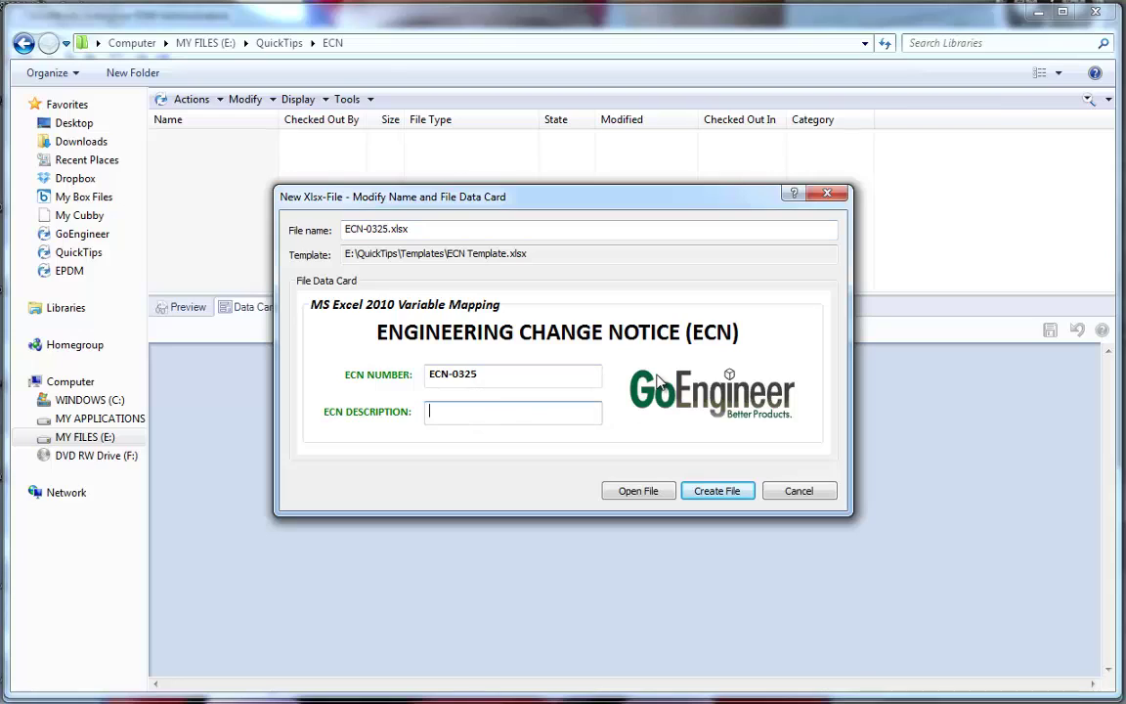
text(Material change to steel.)
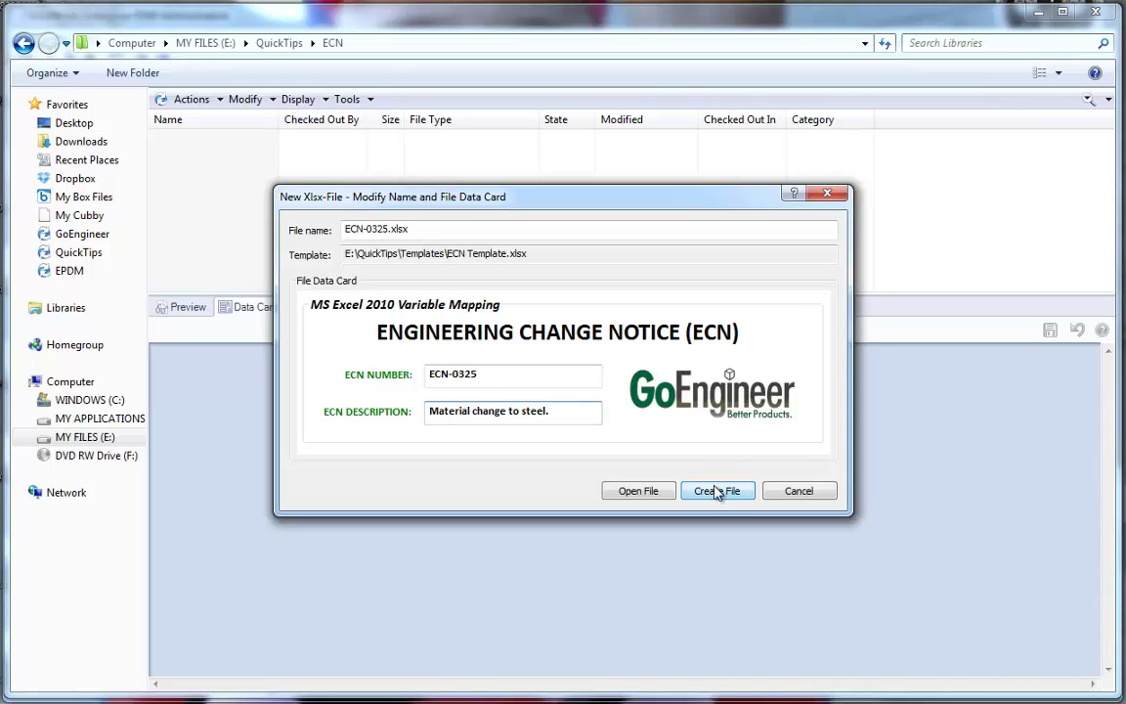
Create ECN-0325.xlsx and open it in Excel with its ECN number and description filled in.
click(661, 493)
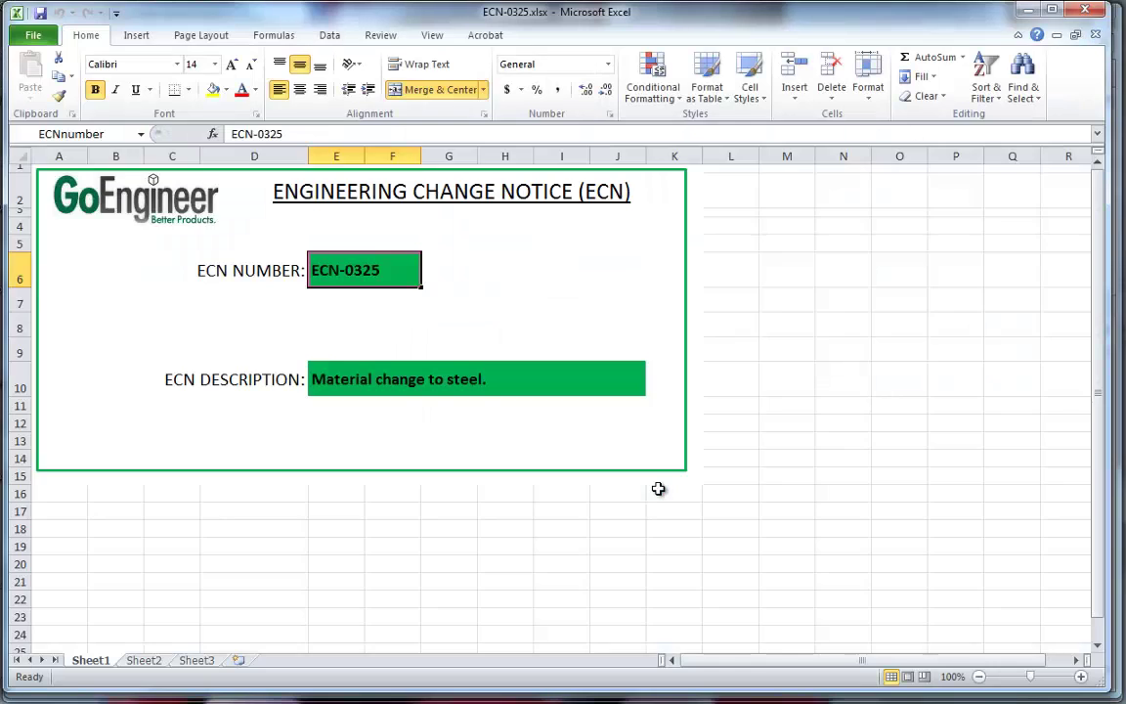